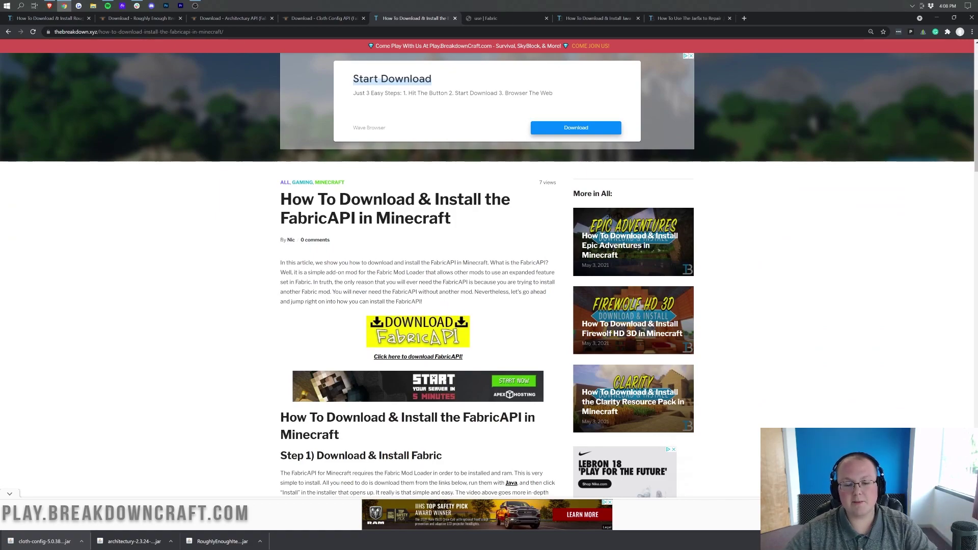
# Open the Fabric API project page from the guide and download Fabric API 0.37.1 for Minecraft 1.17.1.
pyautogui.click(397, 339)
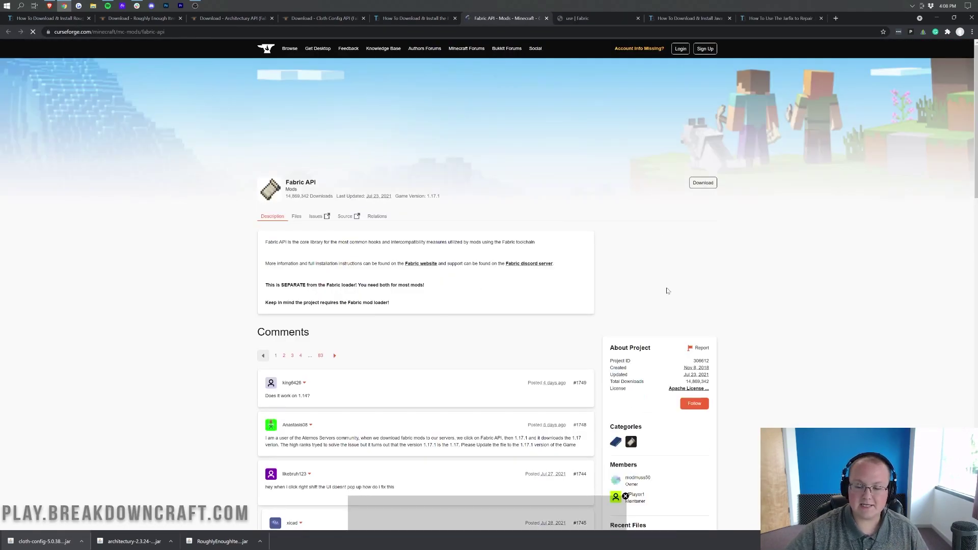
pyautogui.scroll(-6, 667, 286)
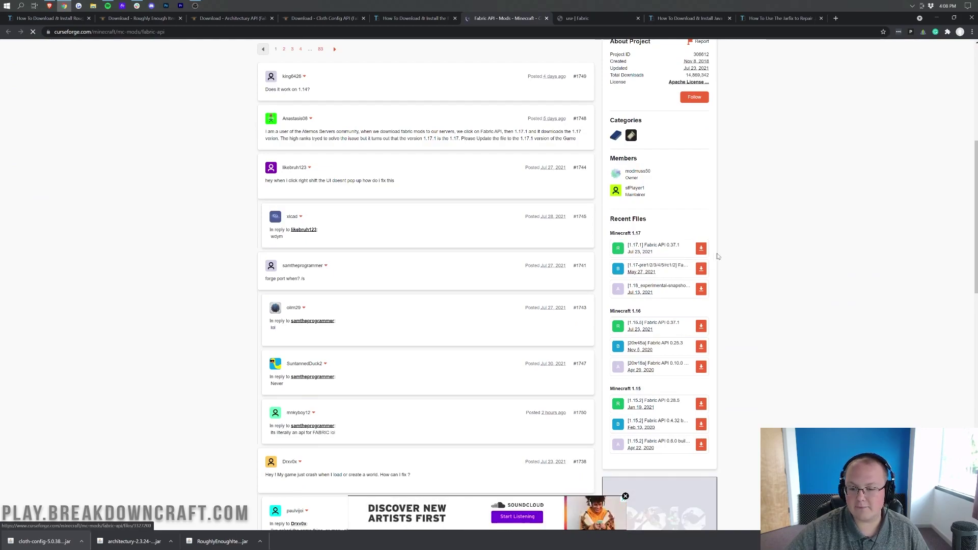
pyautogui.click(701, 248)
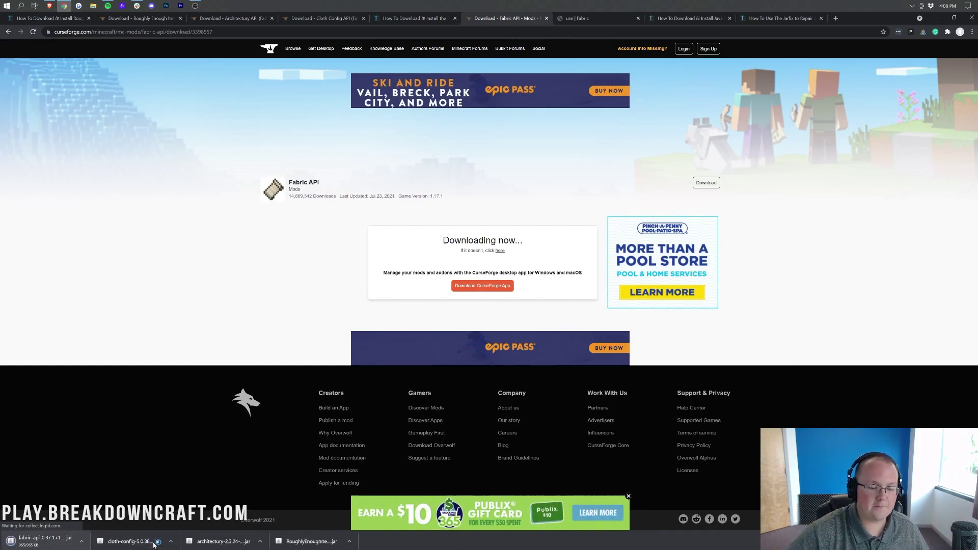
# Download the universal JAR version of the Fabric installer from the Fabric site and keep the flagged file.
pyautogui.click(588, 20)
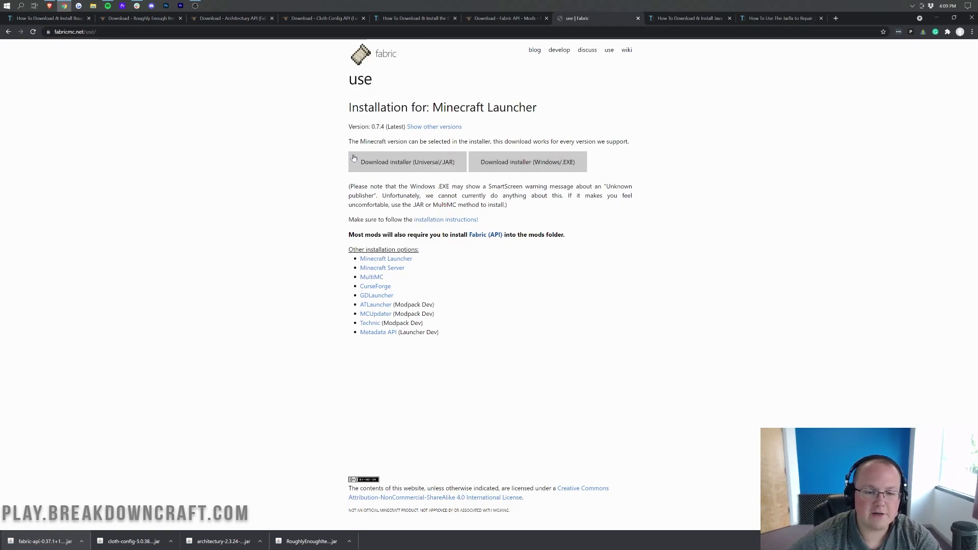
pyautogui.click(383, 163)
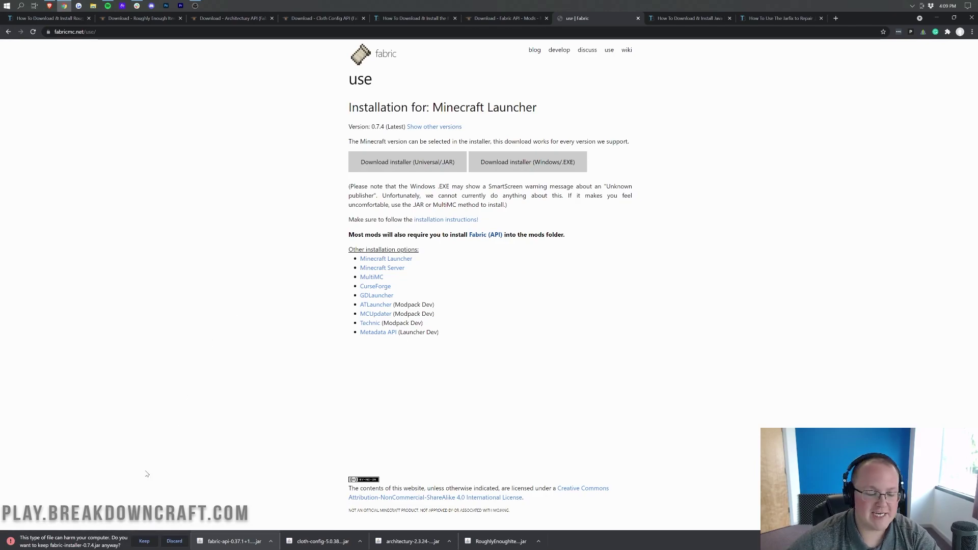
pyautogui.click(144, 541)
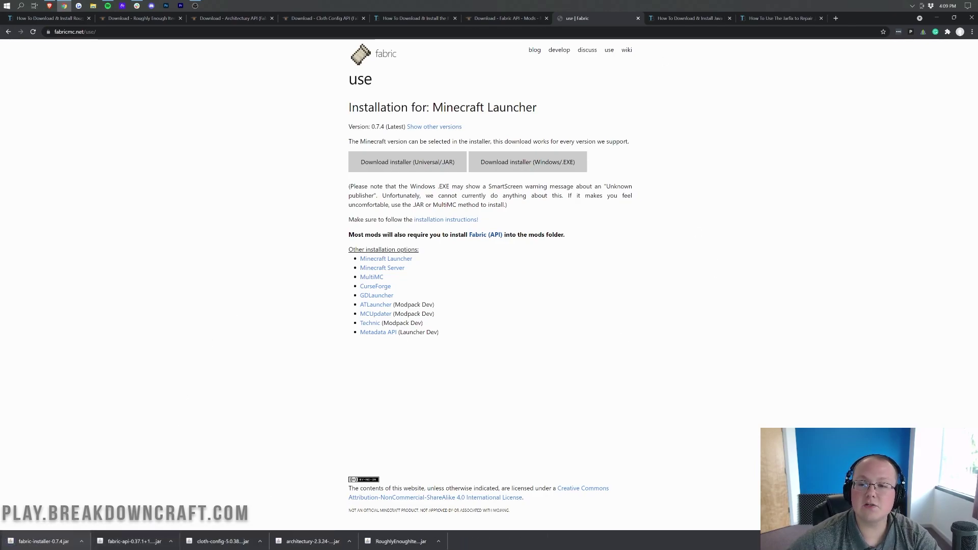
# Minimize the browser and group the Architectury, Cloth Config, Fabric API and Roughly Enough Items JARs on the desktop, with the Fabric installer placed apart.
pyautogui.click(678, 19)
pyautogui.click(936, 18)
pyautogui.rightClick(261, 112)
pyautogui.click(285, 131)
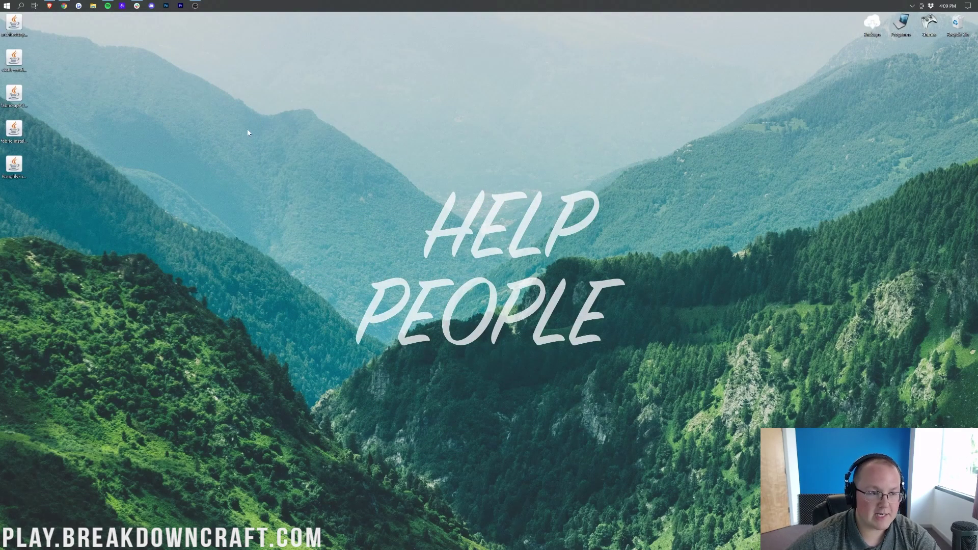
pyautogui.moveTo(13, 37); pyautogui.dragTo(301, 109)
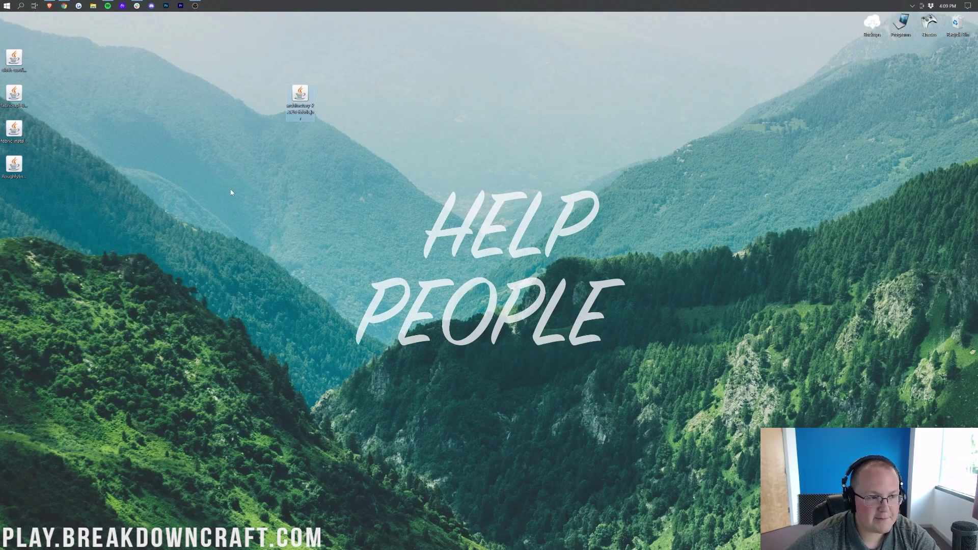
pyautogui.moveTo(14, 60); pyautogui.dragTo(329, 100)
pyautogui.moveTo(14, 96); pyautogui.dragTo(358, 100)
pyautogui.moveTo(14, 164); pyautogui.dragTo(336, 124)
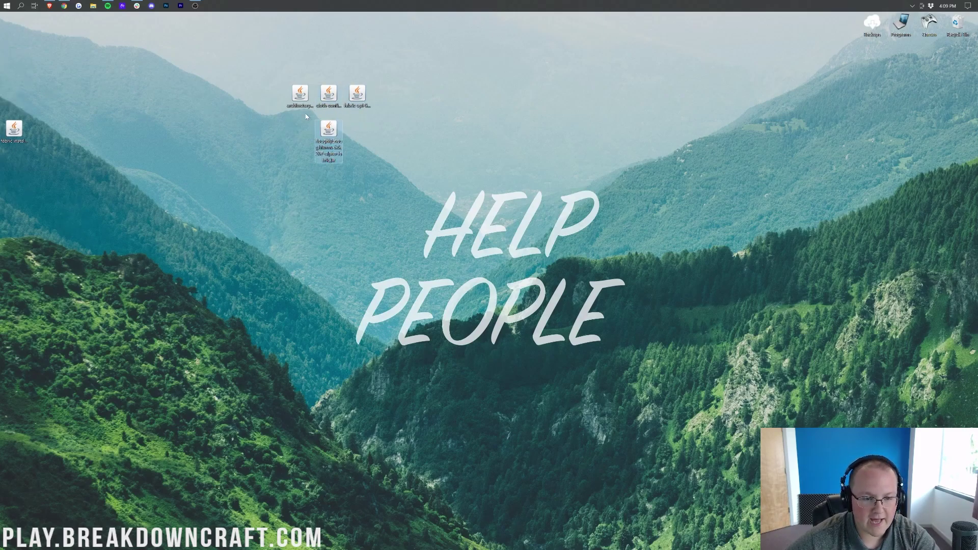
pyautogui.moveTo(14, 130); pyautogui.dragTo(445, 100)
pyautogui.moveTo(375, 147); pyautogui.dragTo(224, 47)
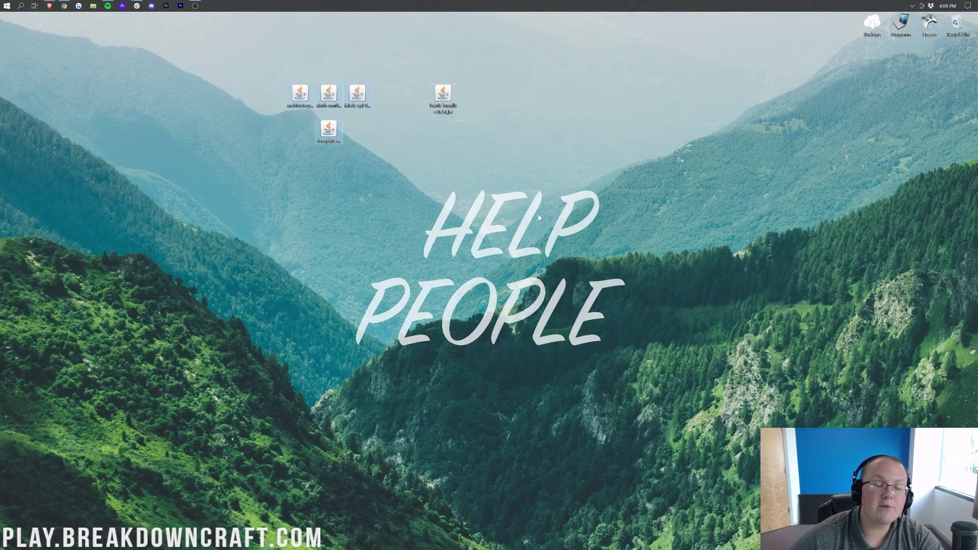
pyautogui.click(537, 183)
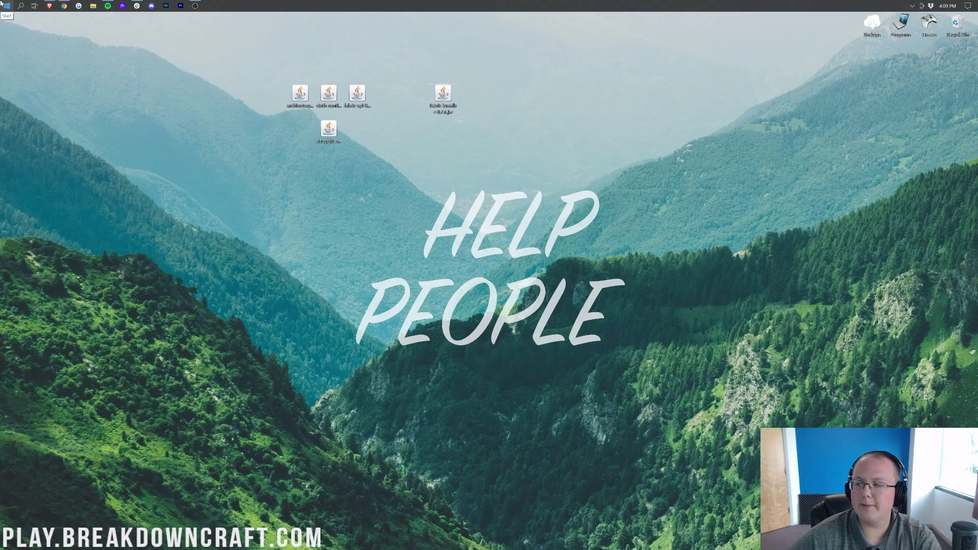
# Search Windows for "down" and open the Downloads folder.
pyautogui.click(2, 4)
pyautogui.write('down')
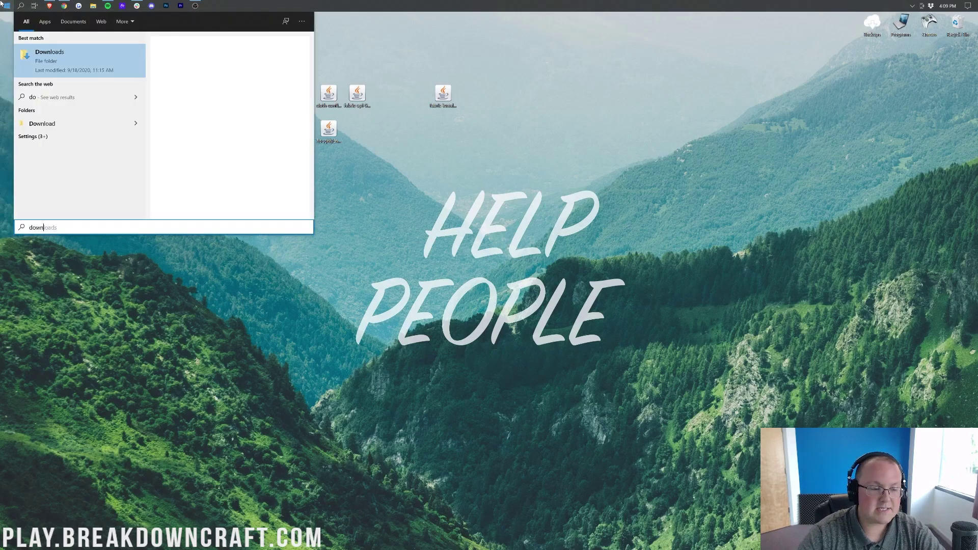
pyautogui.click(85, 66)
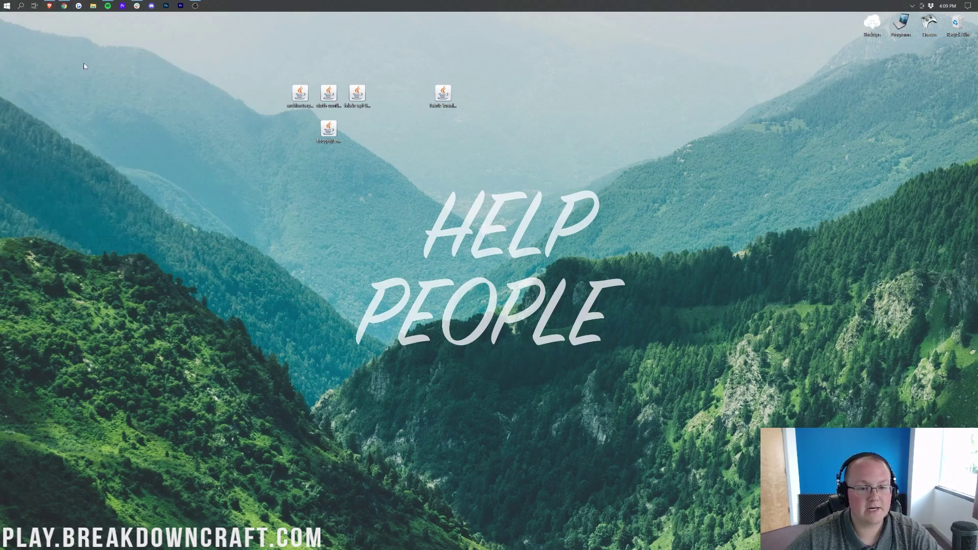
# Move all five JAR files together to a new spot on the desktop and close the Downloads folder window.
pyautogui.moveTo(235, 66); pyautogui.dragTo(367, 142)
pyautogui.moveTo(363, 99); pyautogui.dragTo(356, 97)
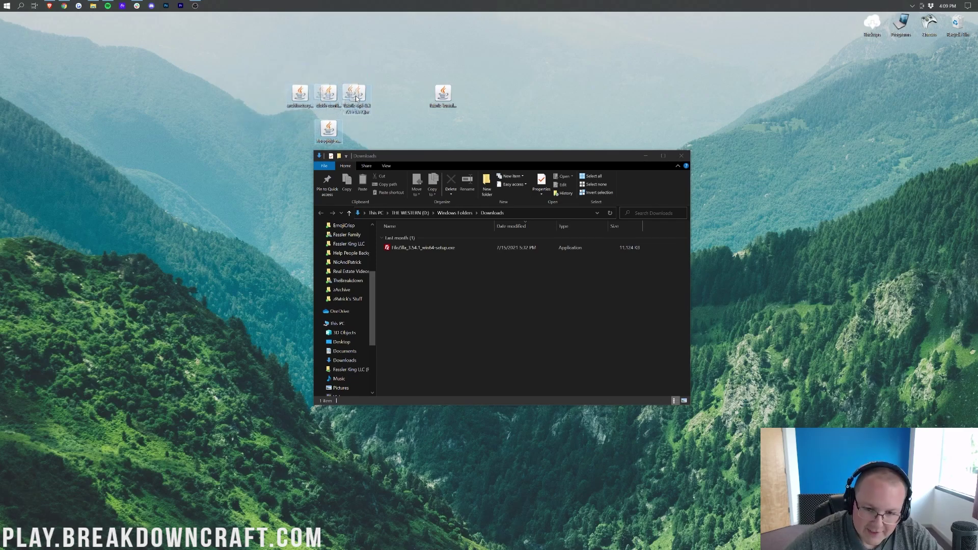
pyautogui.moveTo(356, 98); pyautogui.dragTo(356, 98)
pyautogui.moveTo(302, 61); pyautogui.dragTo(469, 128)
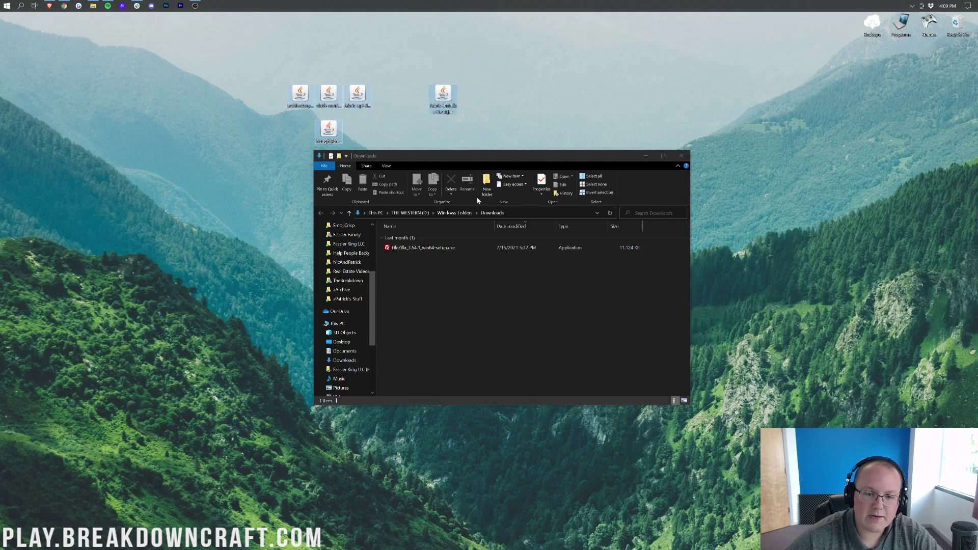
pyautogui.moveTo(545, 105); pyautogui.dragTo(545, 106)
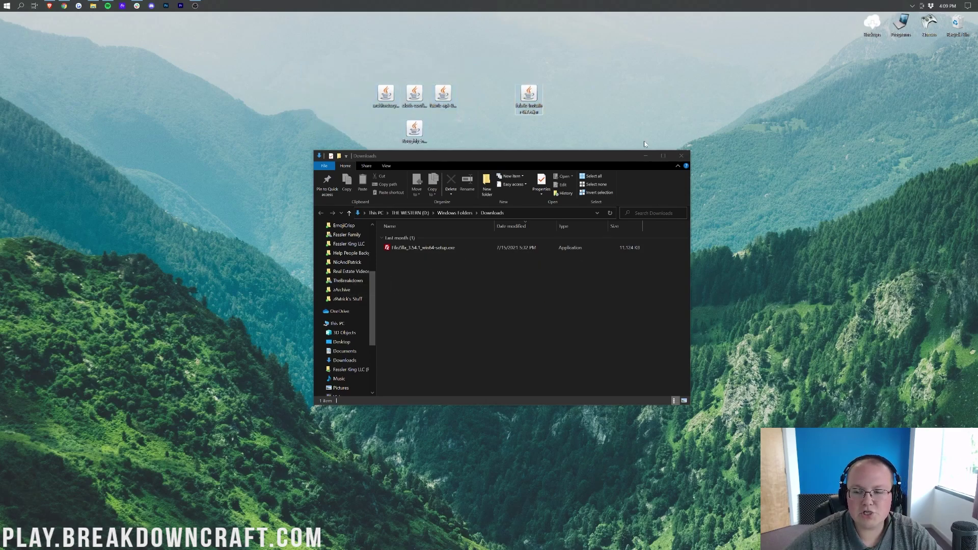
pyautogui.click(682, 155)
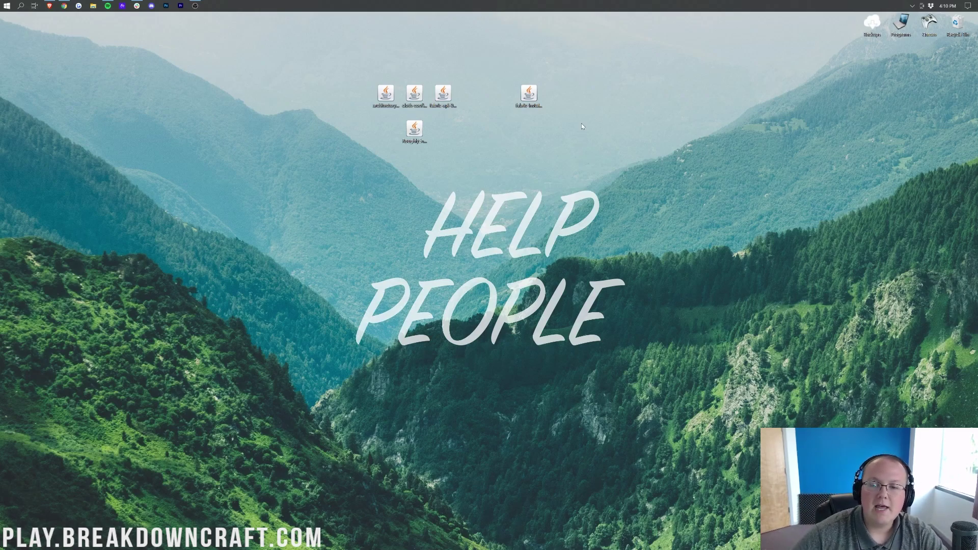
pyautogui.rightClick(527, 93)
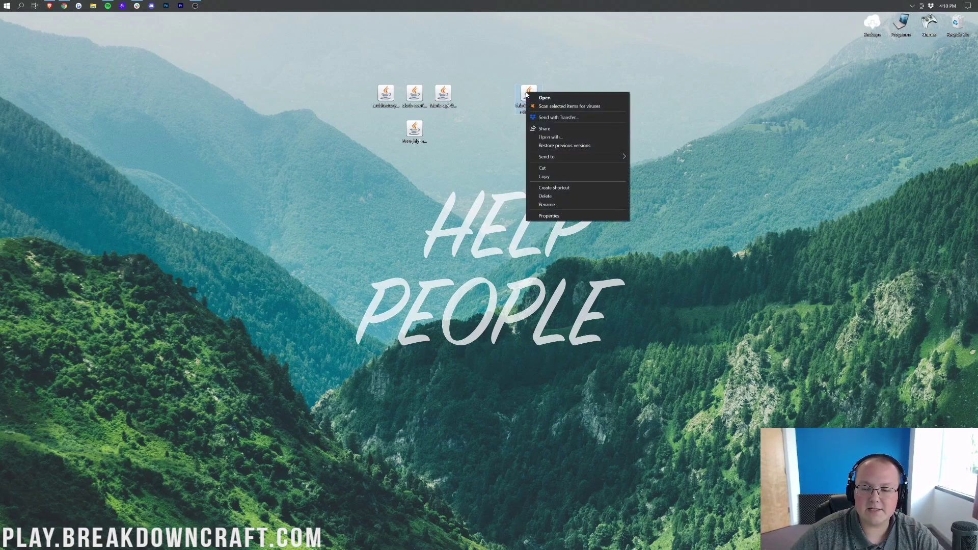
pyautogui.click(547, 137)
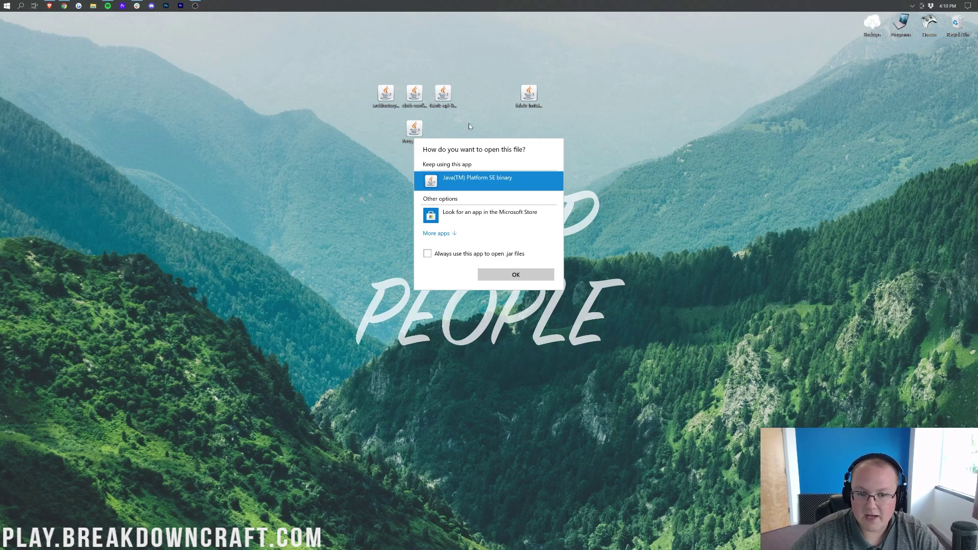
pyautogui.click(535, 121)
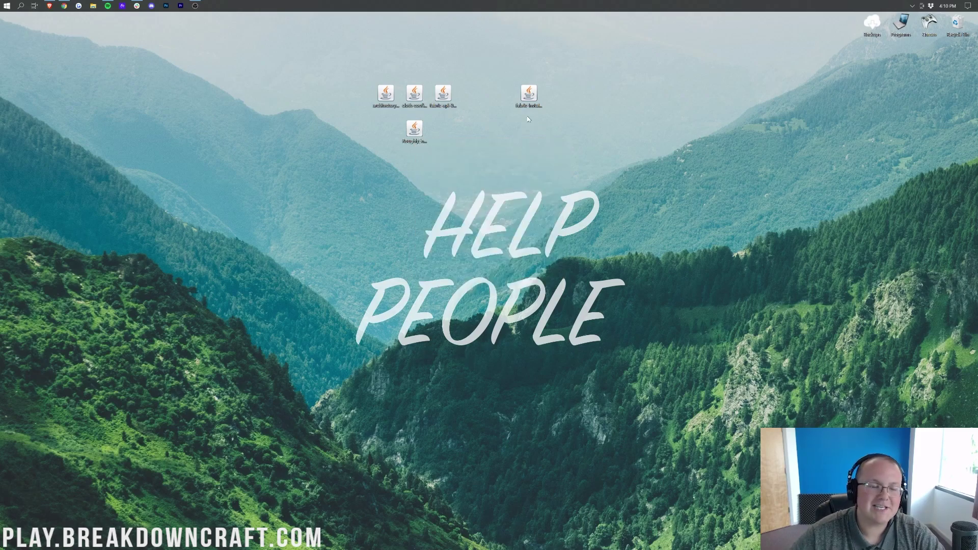
# Review the guides on installing Java for Minecraft and repairing .jar files with Jarfix, and return to the desktop.
pyautogui.click(64, 6)
pyautogui.scroll(-5, 148, 148)
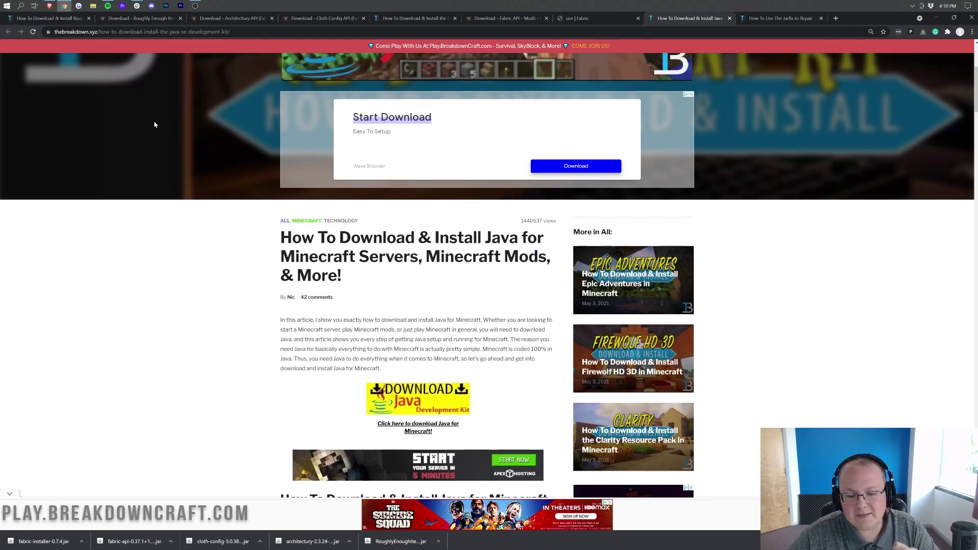
pyautogui.scroll(-3, 155, 125)
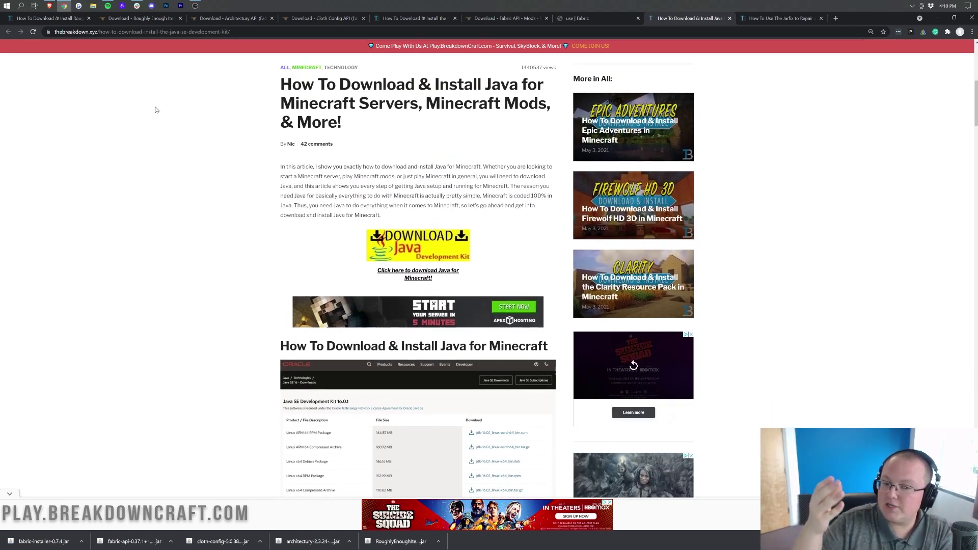
pyautogui.scroll(-8, 156, 110)
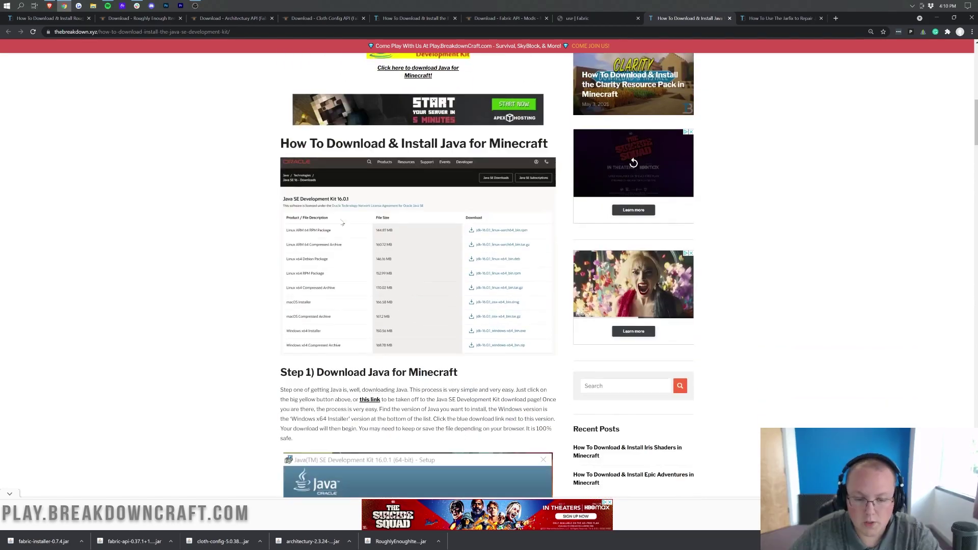
pyautogui.scroll(-2, 342, 222)
pyautogui.scroll(12, 341, 223)
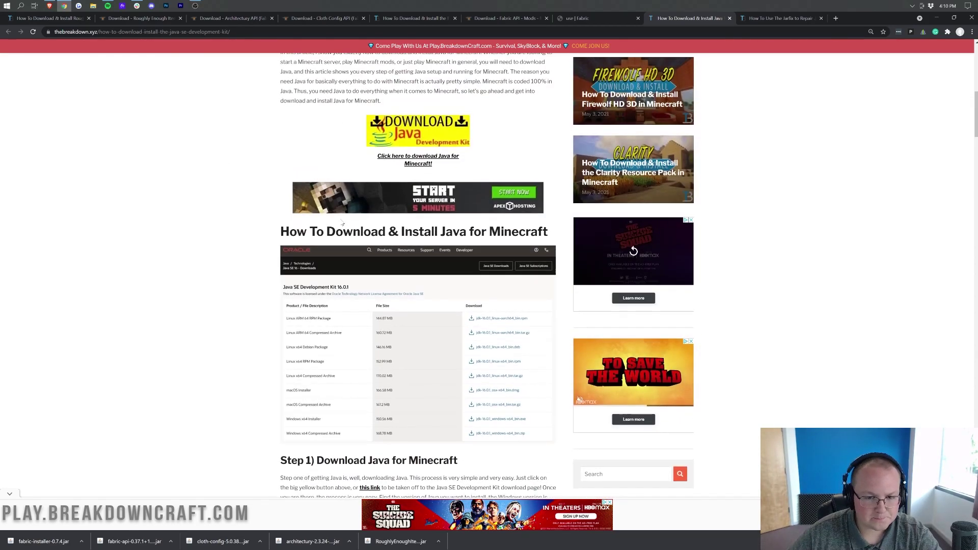
pyautogui.scroll(5, 341, 223)
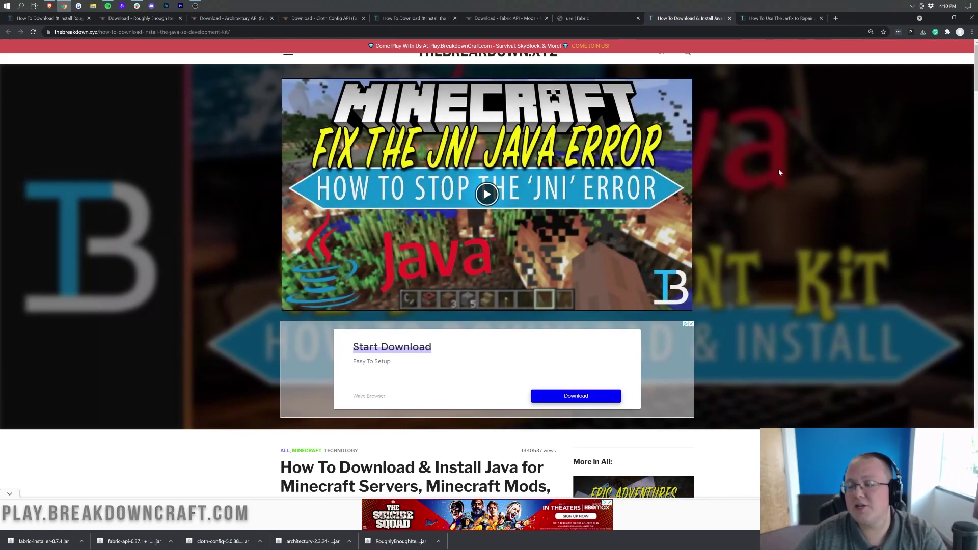
pyautogui.click(765, 20)
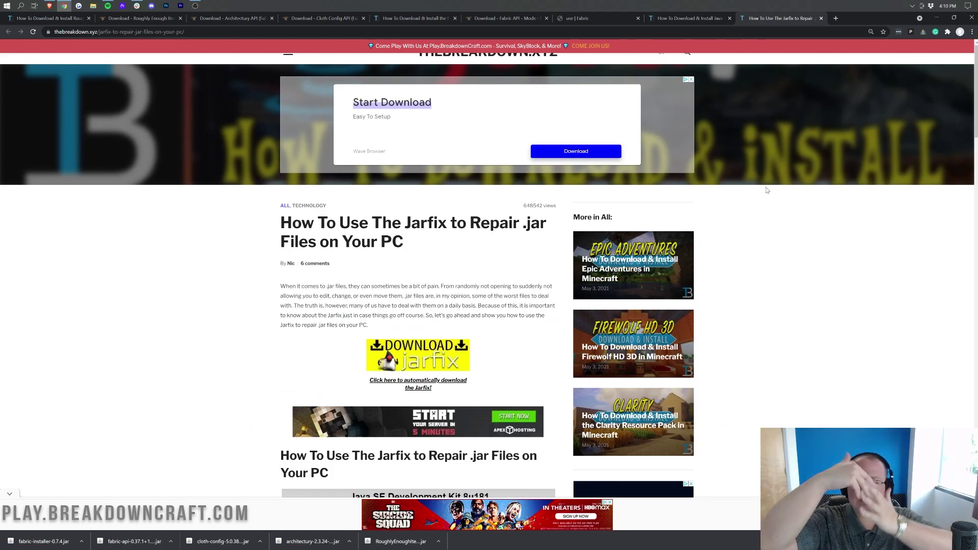
pyautogui.click(937, 18)
# Open the Fabric installer JAR on the desktop with Java(TM) Platform SE binary.
pyautogui.rightClick(524, 95)
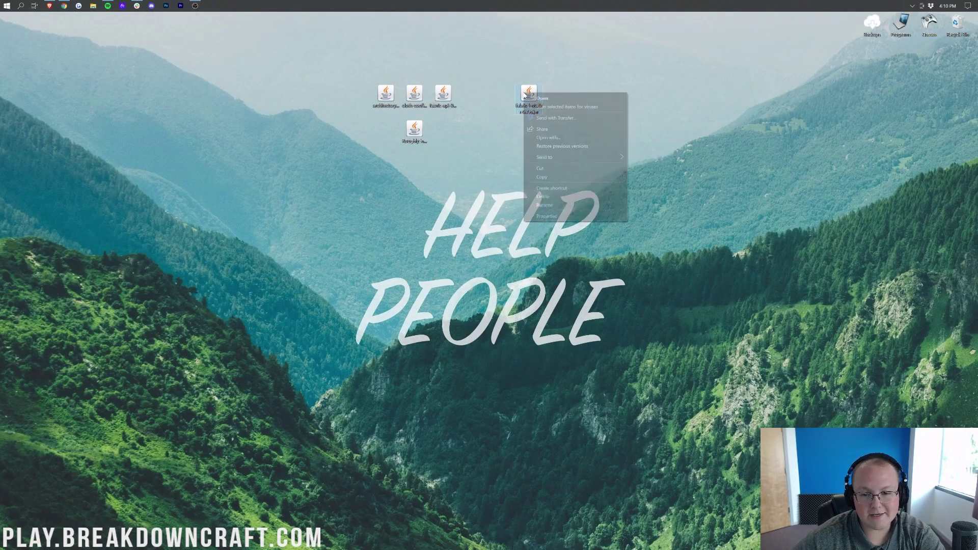
pyautogui.click(536, 137)
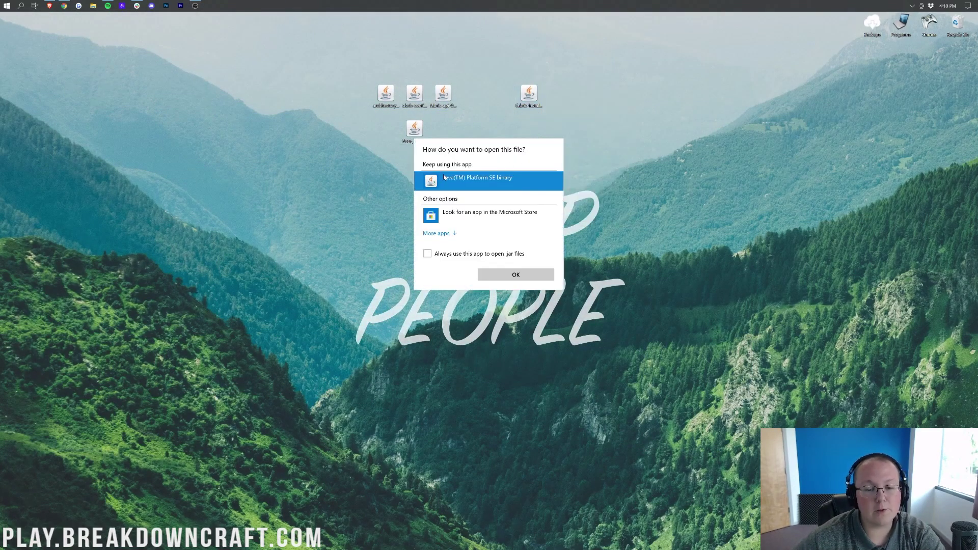
pyautogui.click(511, 277)
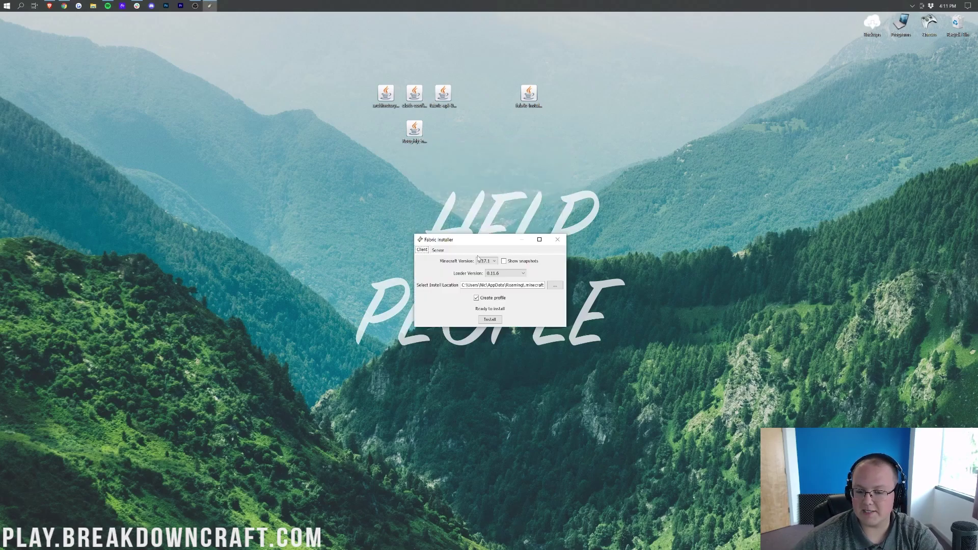
# Install the Fabric client for Minecraft version 1.17.1 and close the installer.
pyautogui.click(486, 261)
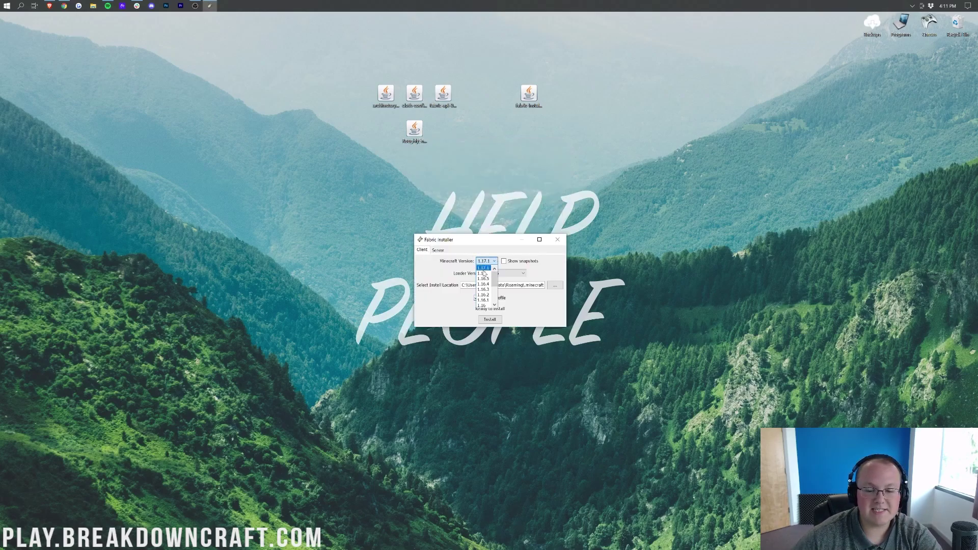
pyautogui.click(485, 269)
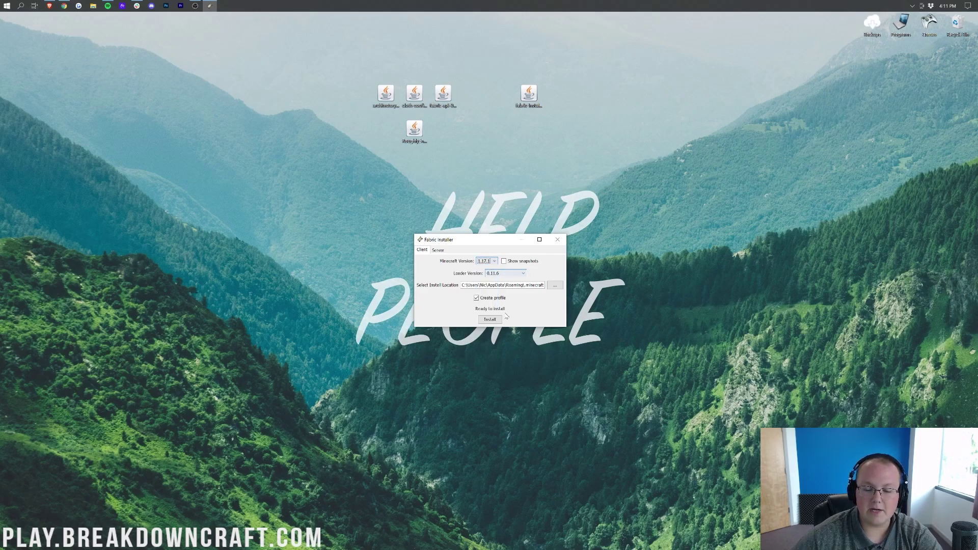
pyautogui.click(491, 320)
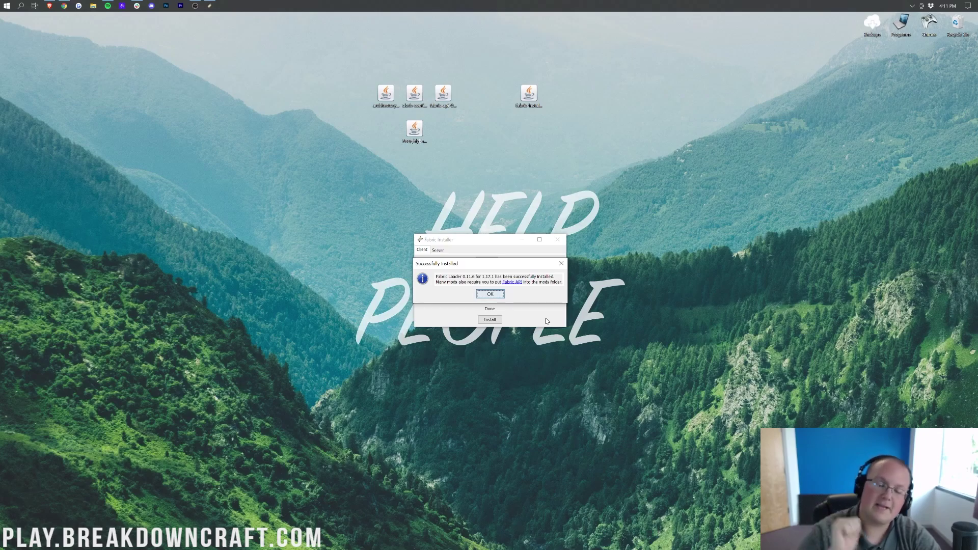
pyautogui.click(499, 295)
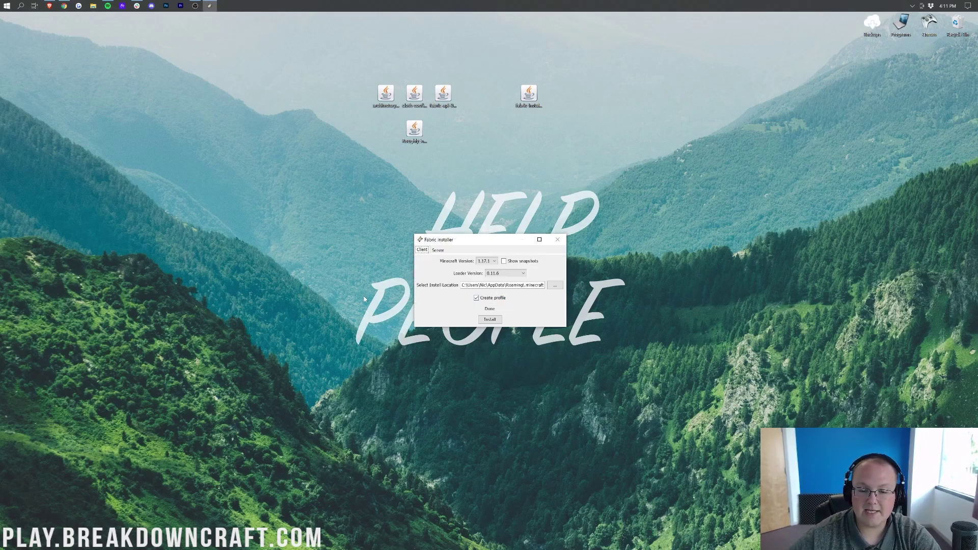
pyautogui.click(561, 239)
# Open the Roaming folder by running %appdata% from the Windows Run dialog.
pyautogui.moveTo(364, 48); pyautogui.dragTo(490, 185)
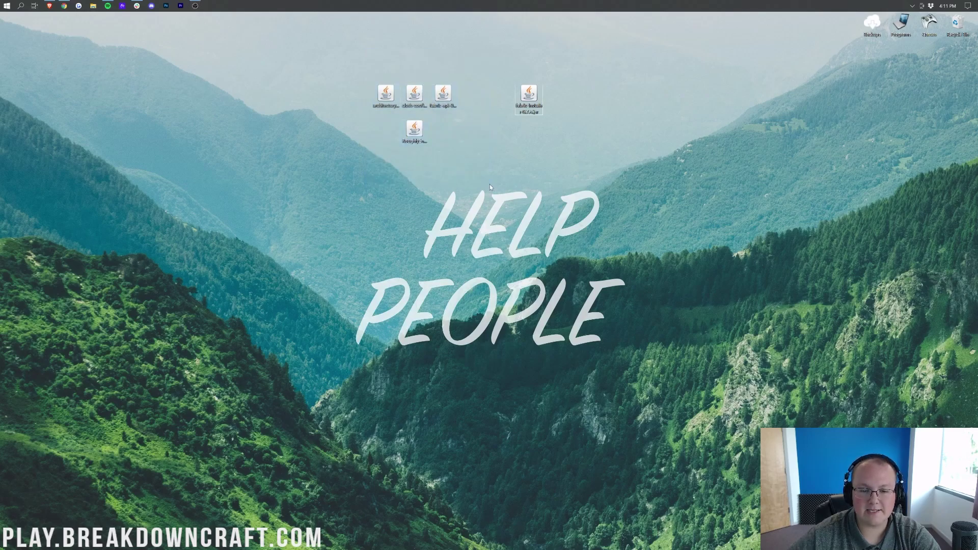
pyautogui.click(4, 5)
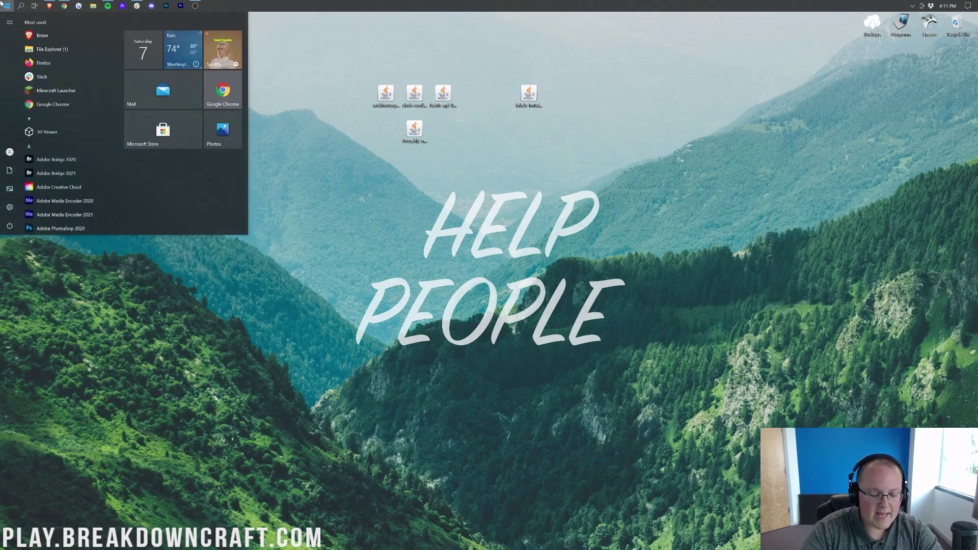
pyautogui.write('run')
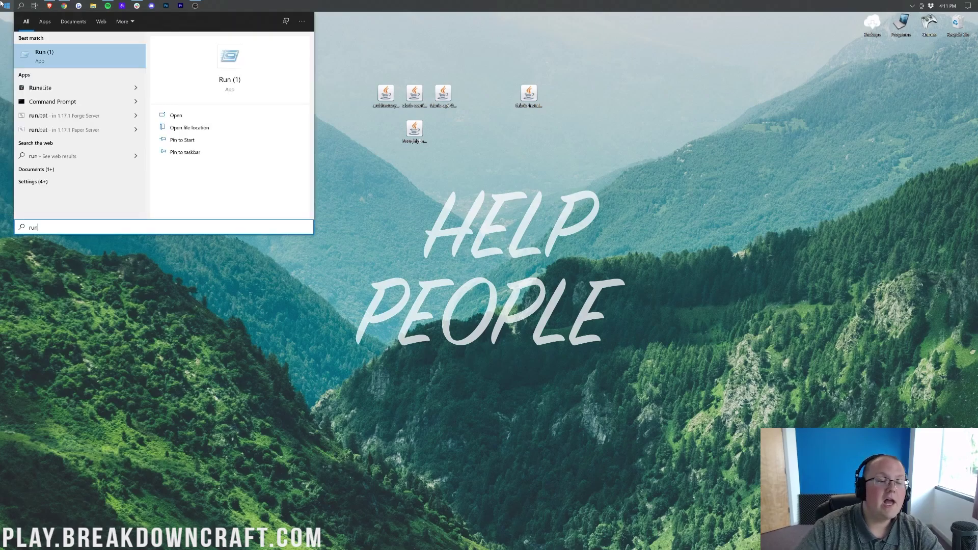
pyautogui.click(68, 51)
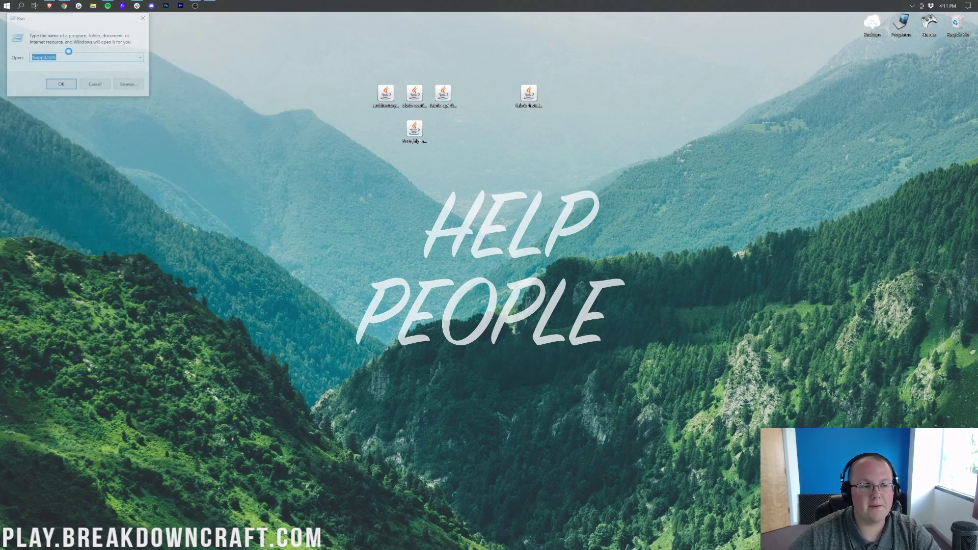
pyautogui.moveTo(59, 19); pyautogui.dragTo(74, 39)
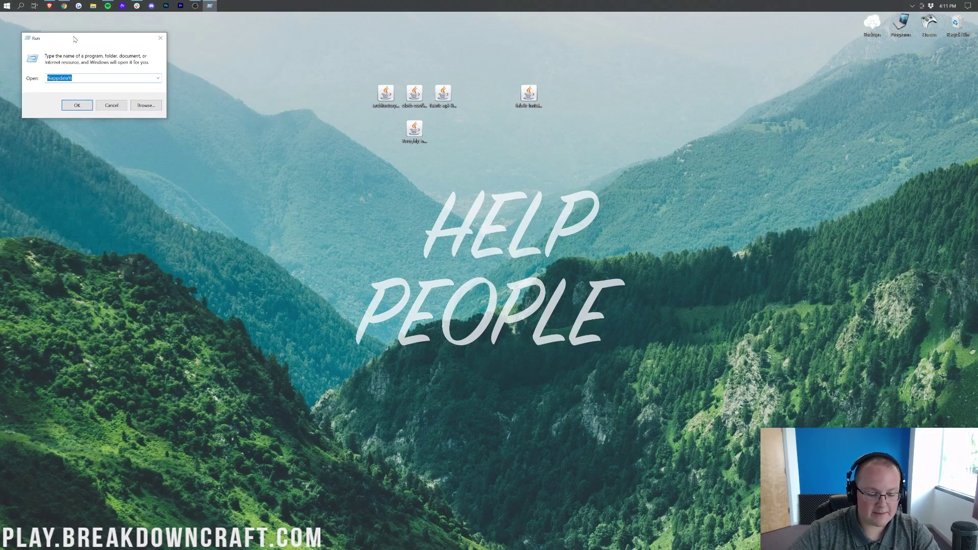
pyautogui.write('%appdata%')
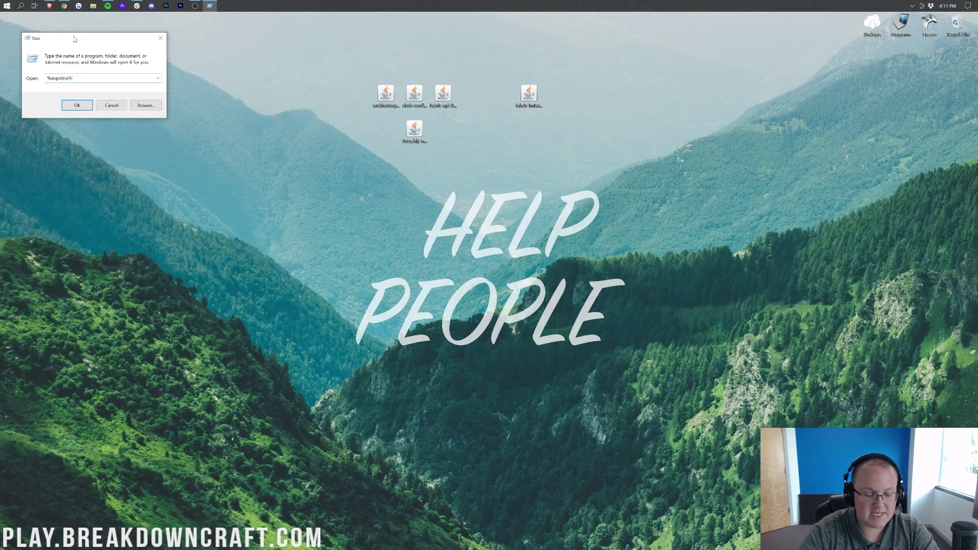
pyautogui.hotkey('ctrl', 'a')
pyautogui.press('Return')
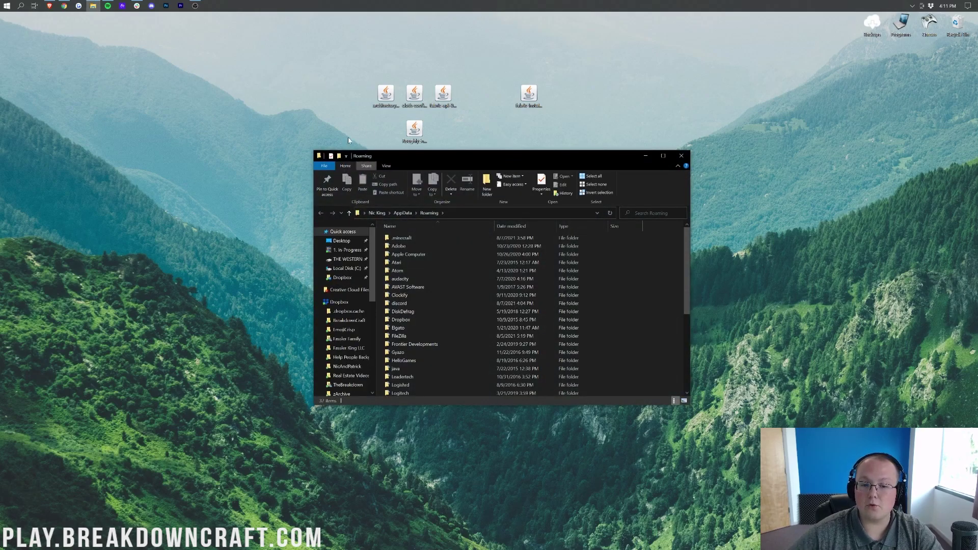
# Open the .minecraft folder inside Roaming and check it for a mods folder.
pyautogui.doubleClick(402, 238)
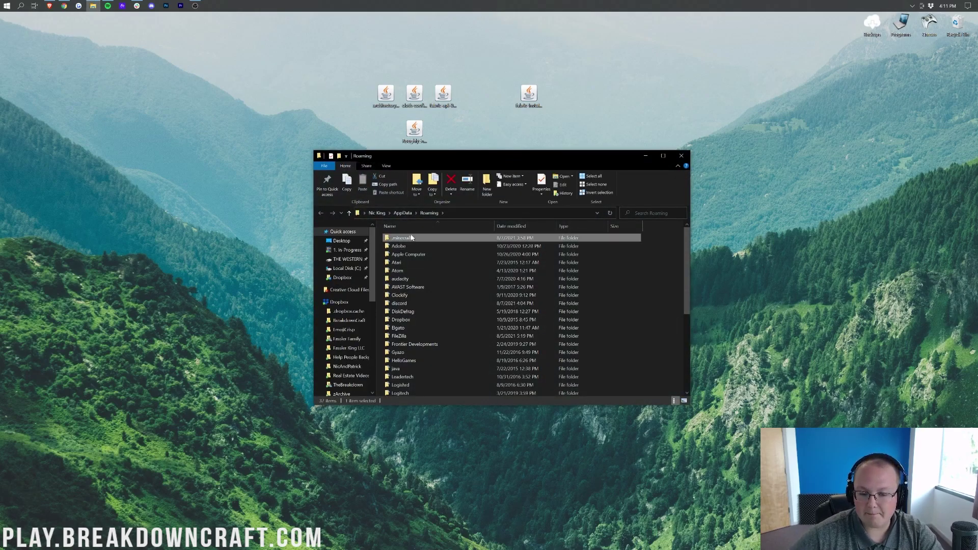
pyautogui.hotkey('alt', 'Left')
pyautogui.doubleClick(403, 238)
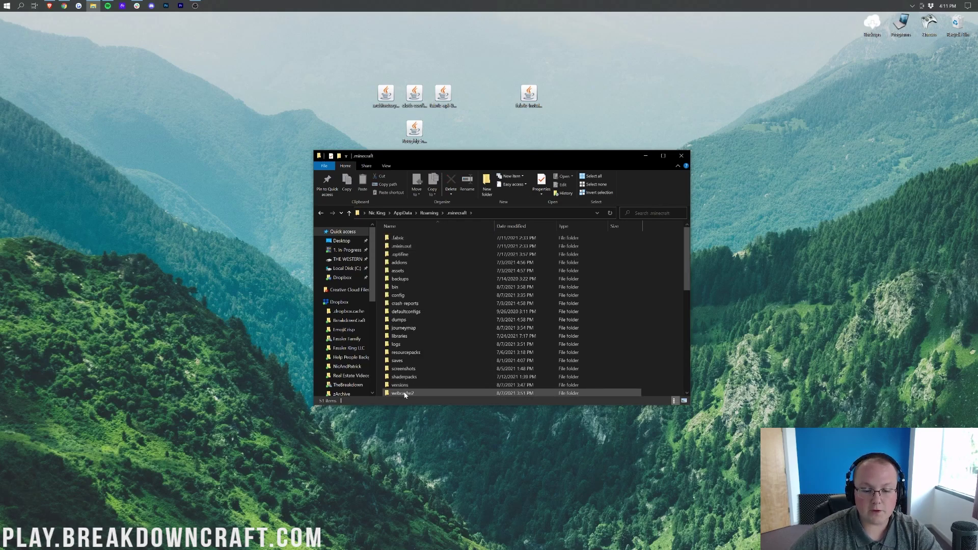
pyautogui.scroll(-2, 411, 347)
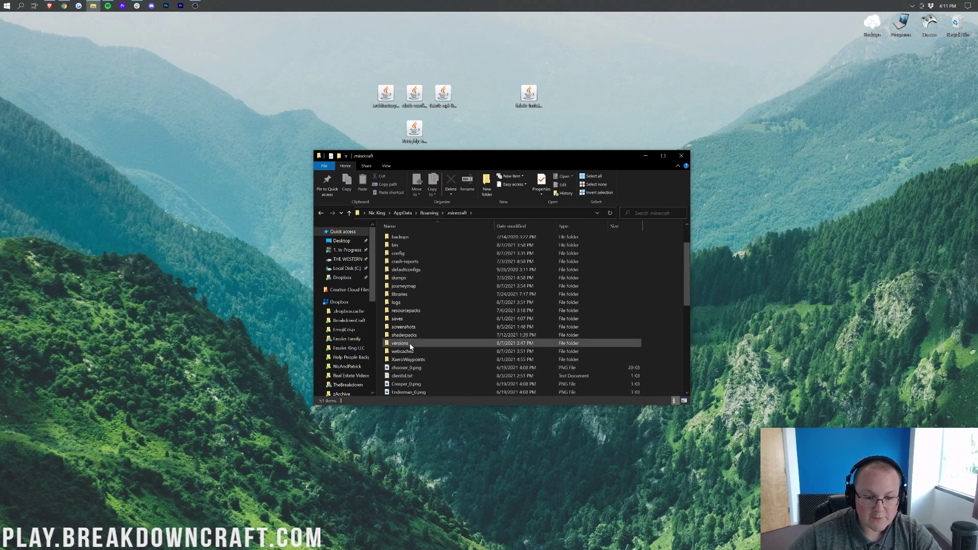
pyautogui.scroll(1, 411, 347)
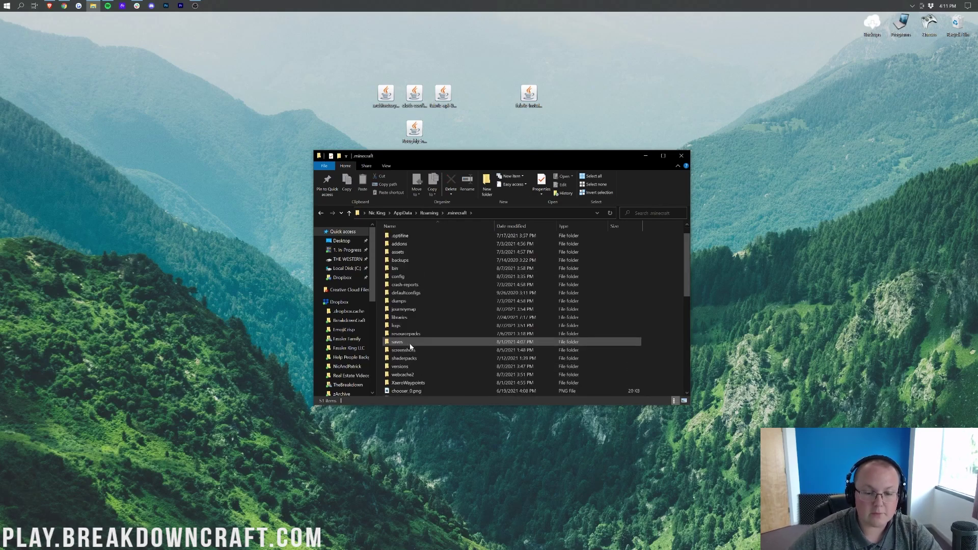
# Create a new folder named mods in the .minecraft folder.
pyautogui.rightClick(380, 278)
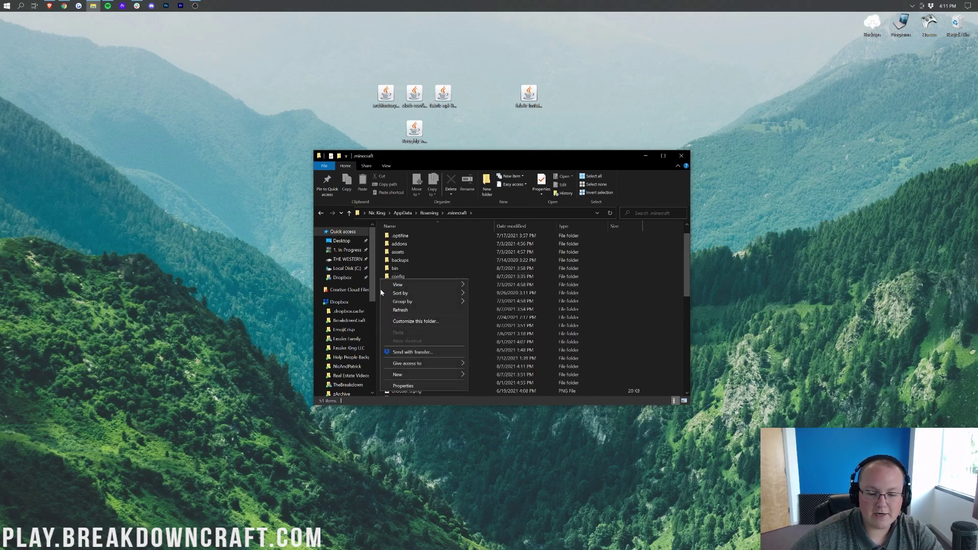
pyautogui.moveTo(417, 376)
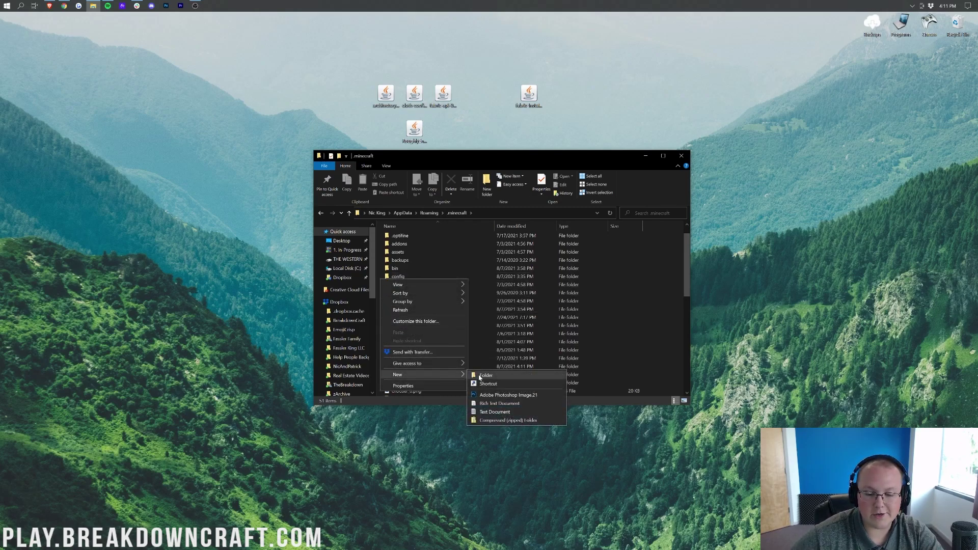
pyautogui.click(485, 375)
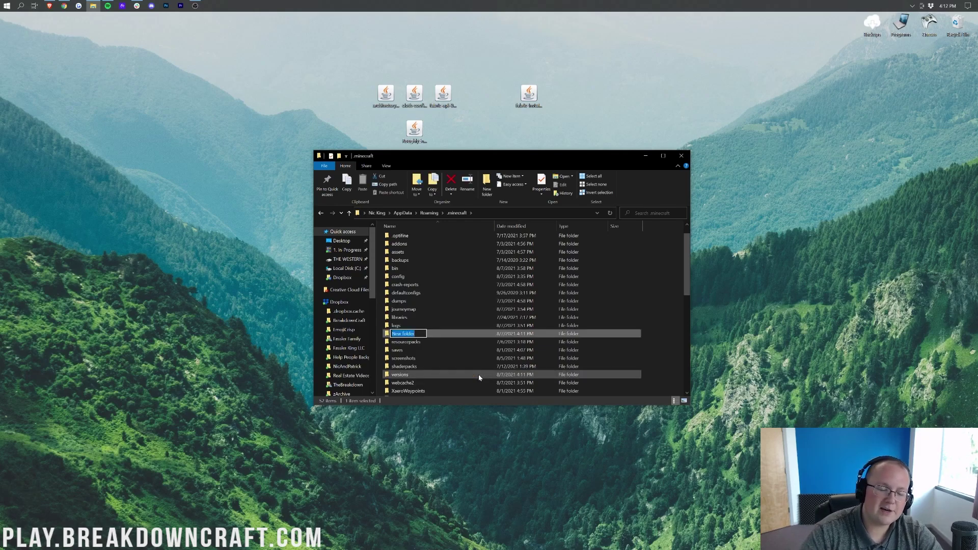
pyautogui.write('mods')
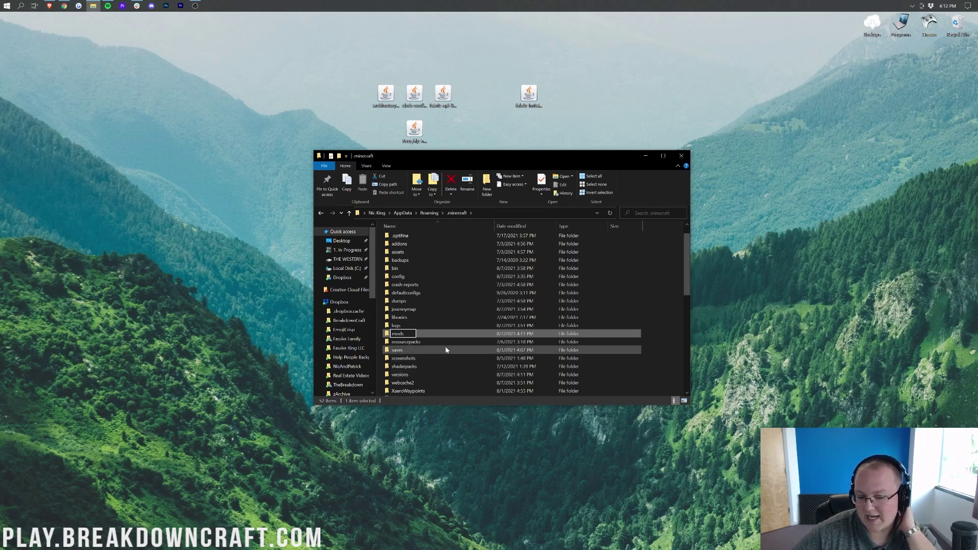
pyautogui.press('Return')
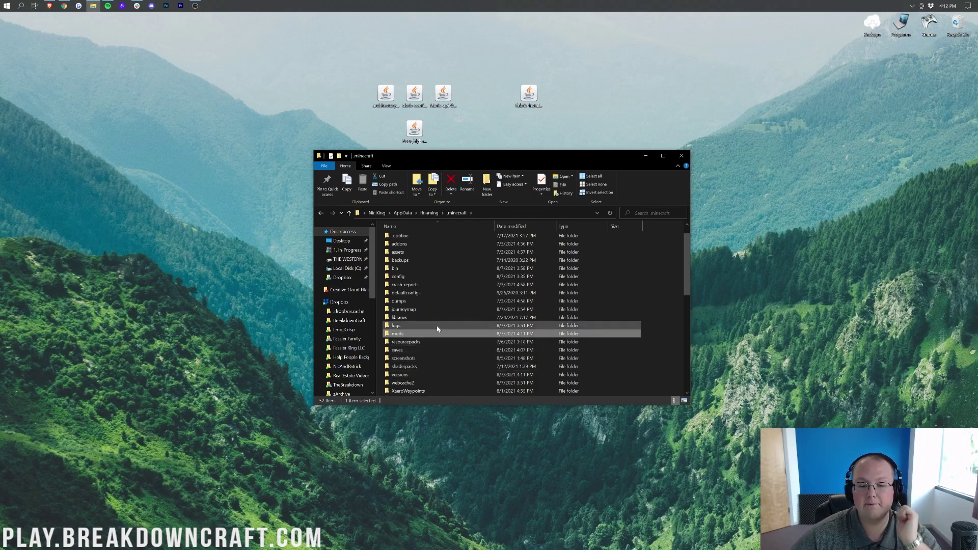
# Copy the architectury, cloth-config, fabric-api and RoughlyEnoughItems JAR files from the desktop into the mods folder and close its window.
pyautogui.doubleClick(431, 333)
pyautogui.moveTo(350, 83); pyautogui.dragTo(486, 148)
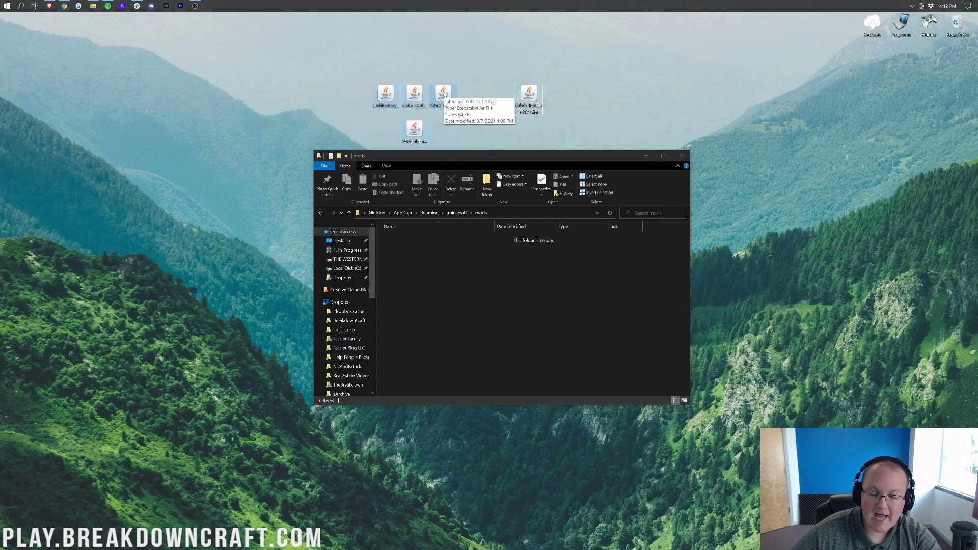
pyautogui.moveTo(415, 130); pyautogui.dragTo(442, 283)
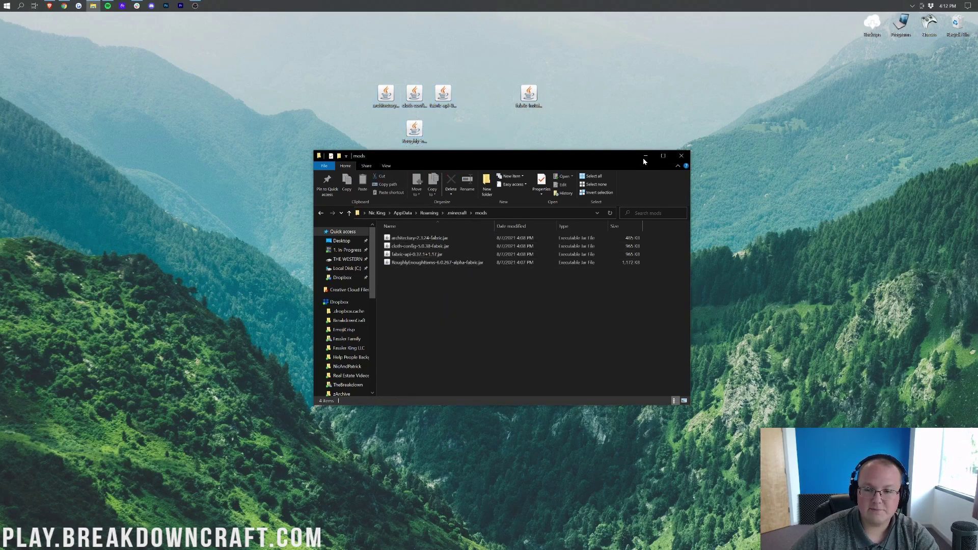
pyautogui.click(679, 158)
# Open the Minecraft Launcher.
pyautogui.click(7, 6)
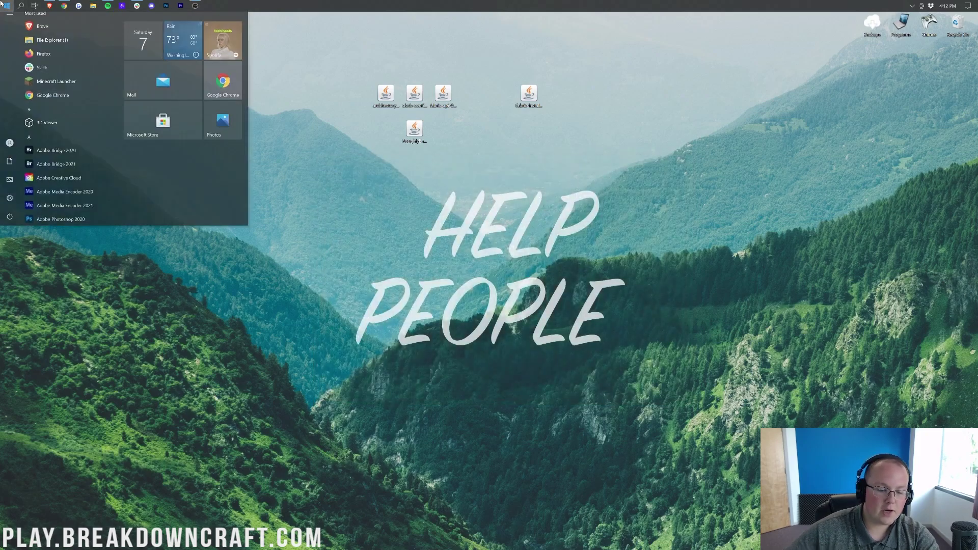
pyautogui.write('min')
pyautogui.press('Return')
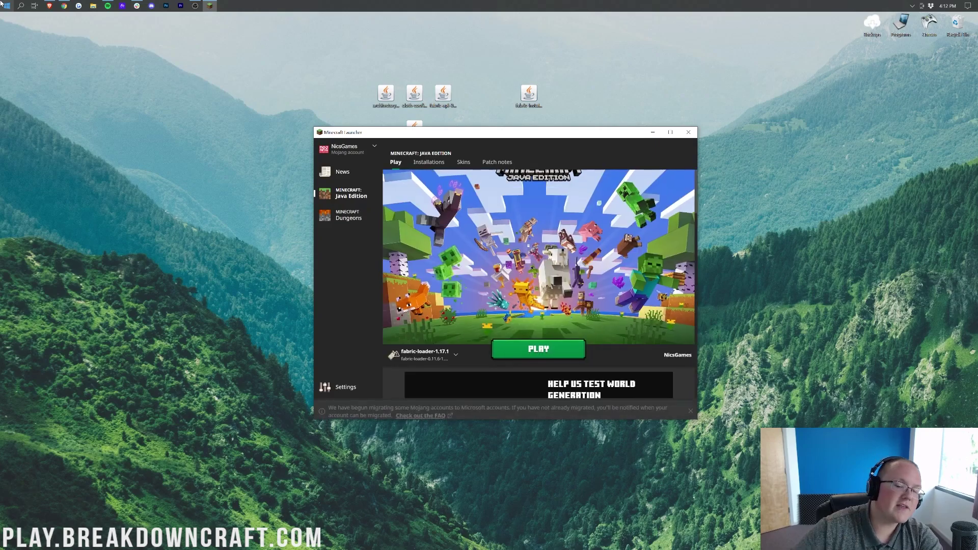
# Select the fabric-loader-1.17.1 installation for Java Edition, start launching it and cancel at the modified-installation warning.
pyautogui.click(449, 355)
pyautogui.click(457, 356)
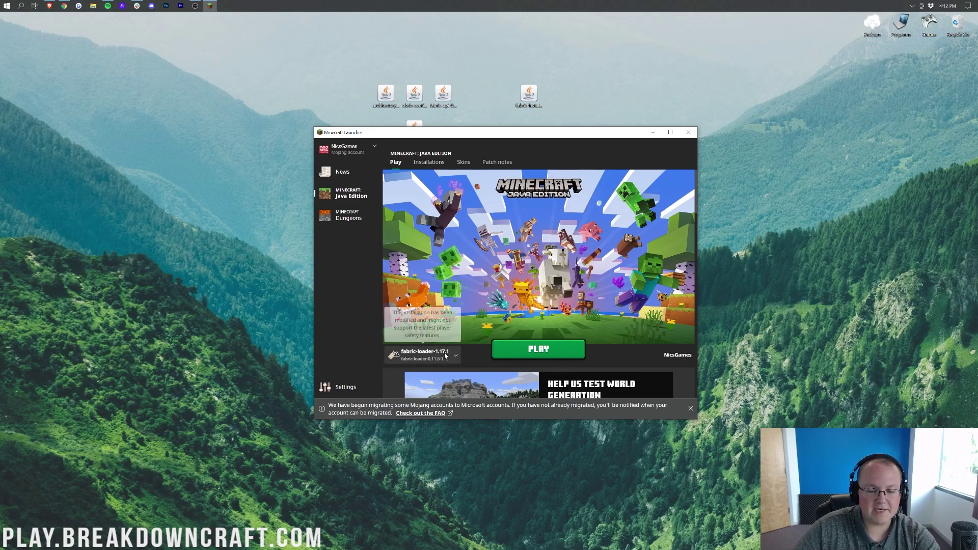
pyautogui.click(453, 355)
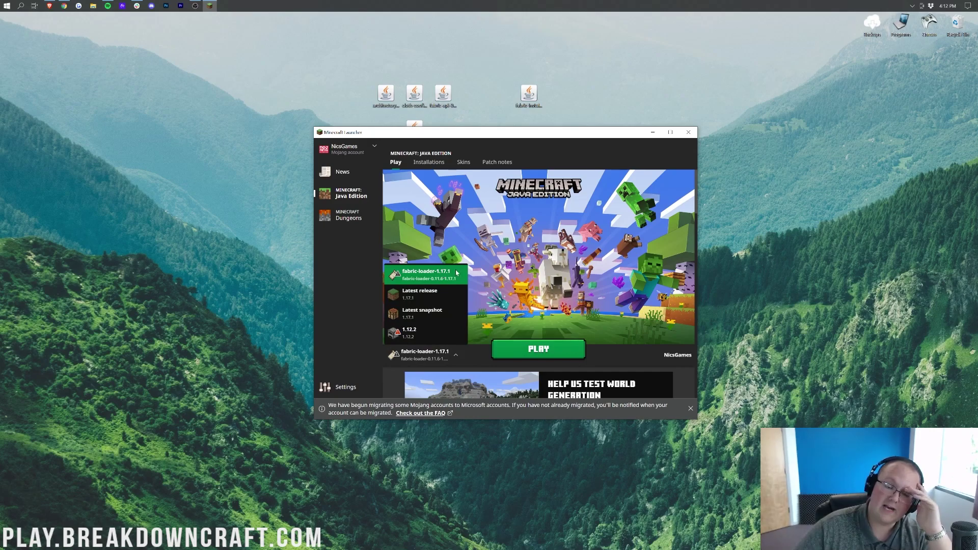
pyautogui.click(444, 275)
pyautogui.click(553, 349)
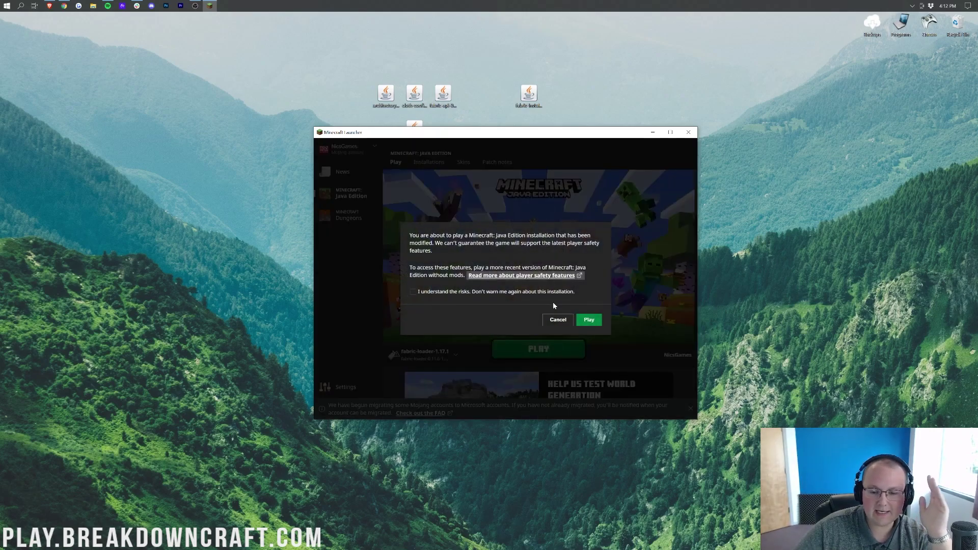
pyautogui.click(559, 320)
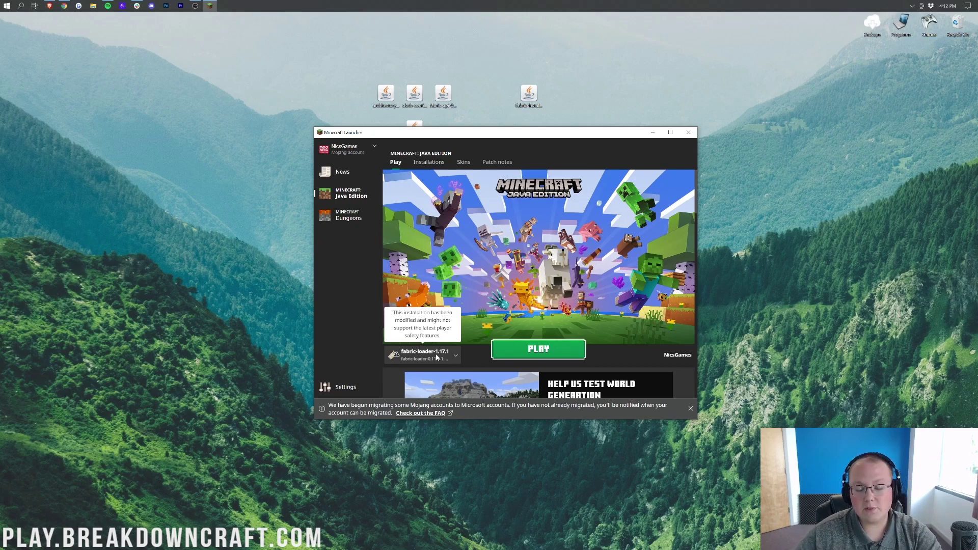
# Go to the list of Java Edition installations and have modded versions included in it.
pyautogui.click(439, 162)
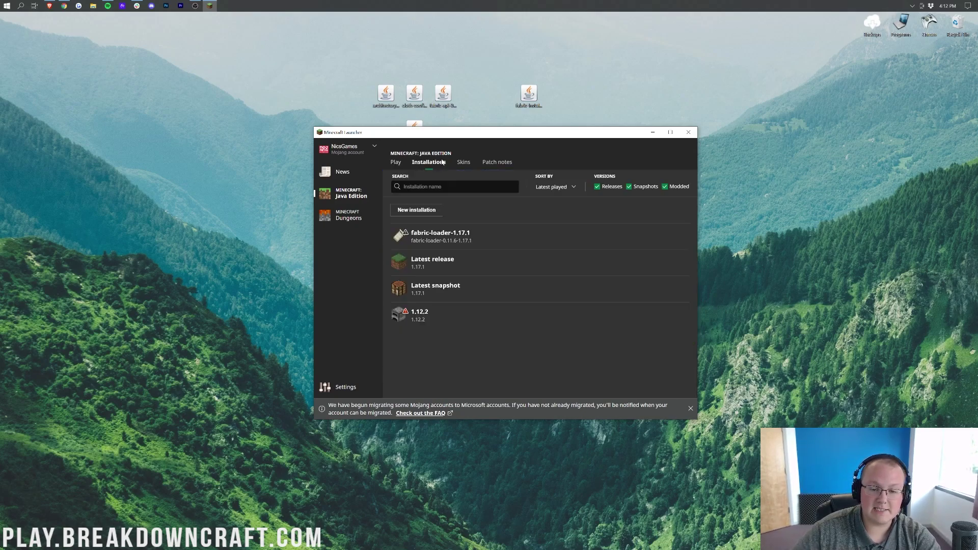
pyautogui.click(665, 187)
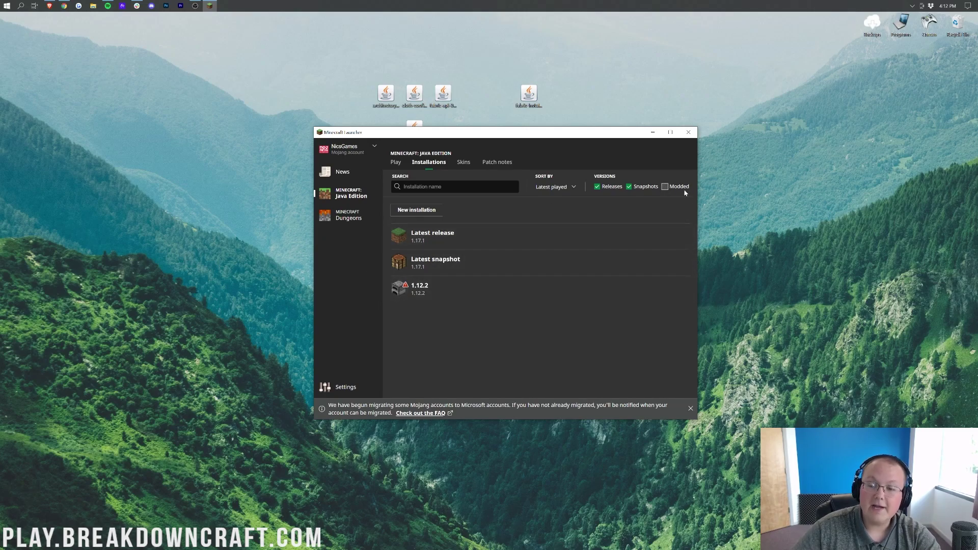
pyautogui.click(677, 187)
pyautogui.click(645, 236)
pyautogui.click(560, 319)
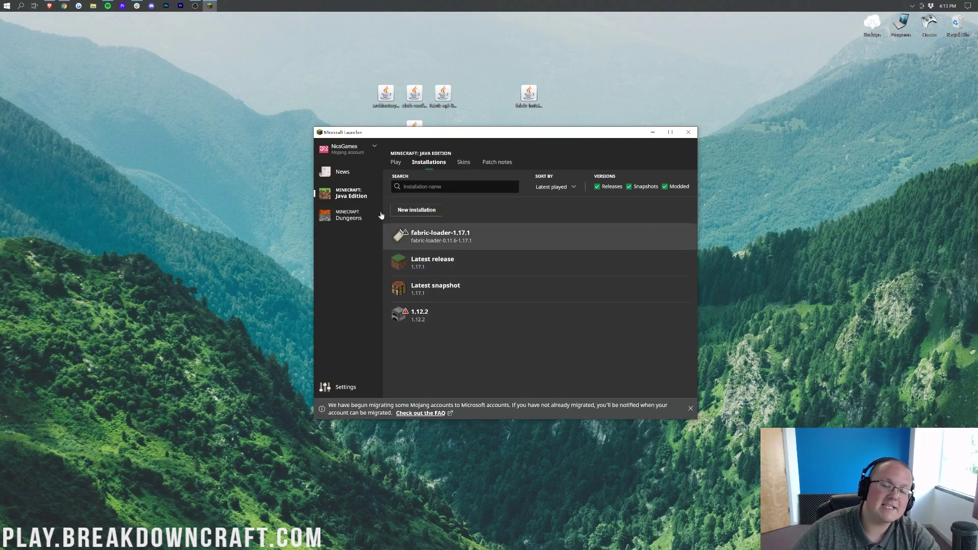
# Start a new installation and name it Play.BreakdownCraft.com.
pyautogui.click(429, 214)
pyautogui.click(429, 215)
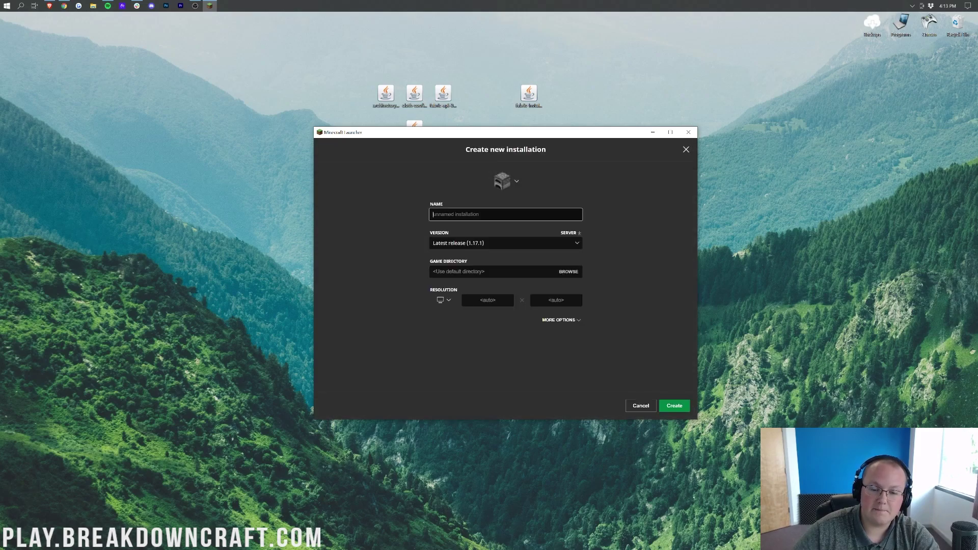
pyautogui.write('Play.')
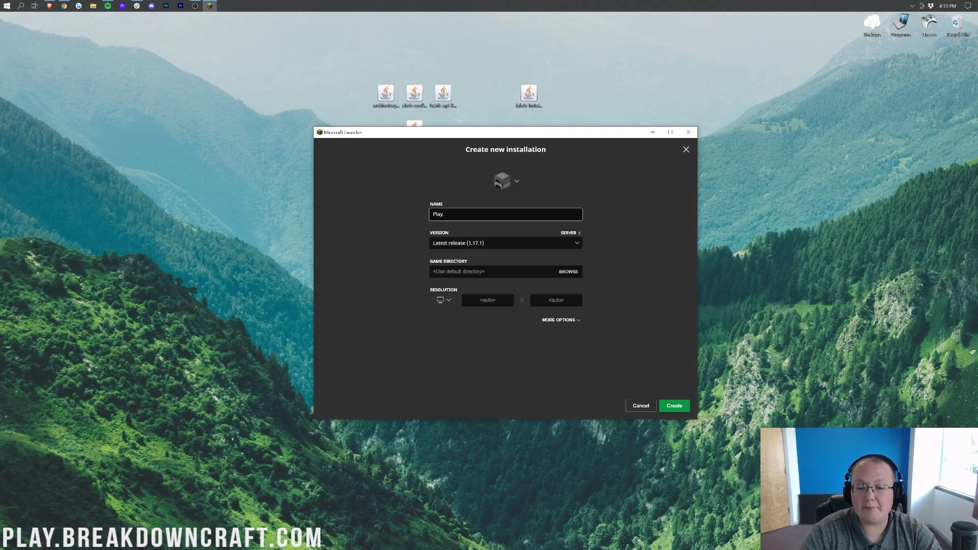
pyautogui.write('BreakdownCraft.com')
pyautogui.hotkey('ctrl', 'a')
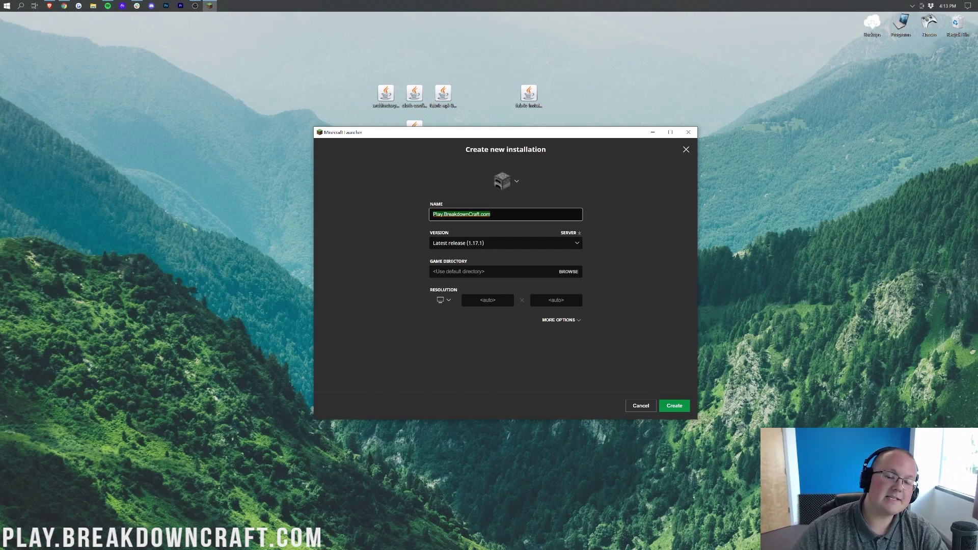
# Set the new installation's version to release fabric-loader-0.11.6-1.17.1.
pyautogui.click(457, 243)
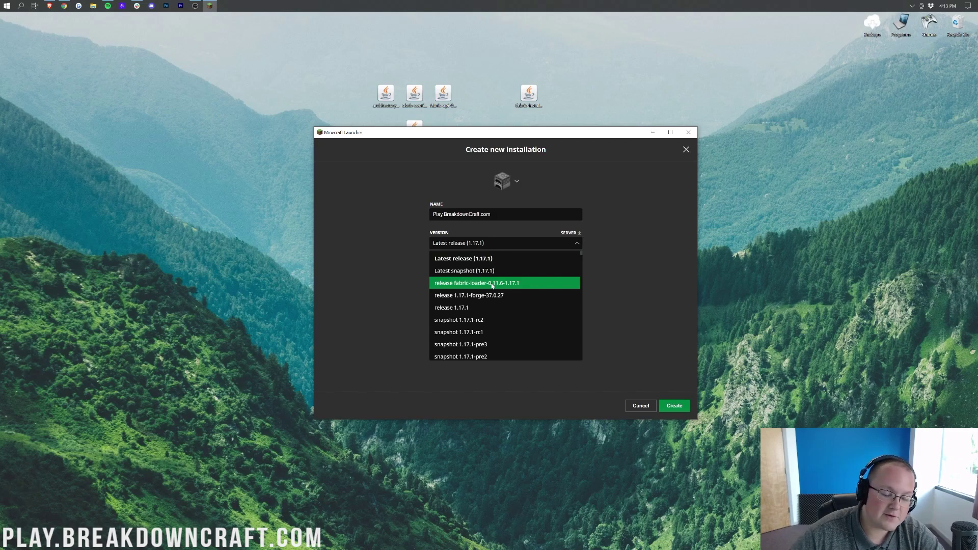
pyautogui.scroll(-3, 491, 283)
pyautogui.scroll(3, 490, 282)
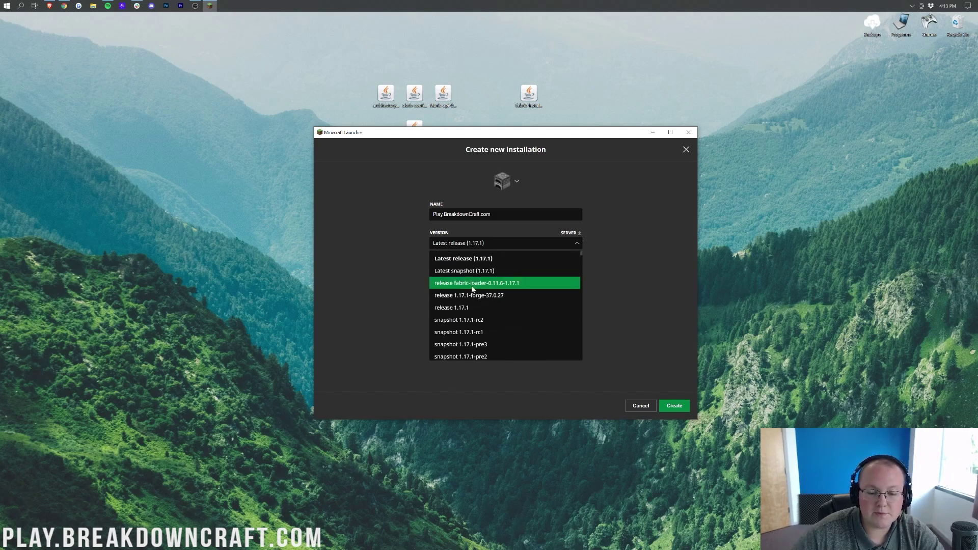
pyautogui.click(484, 284)
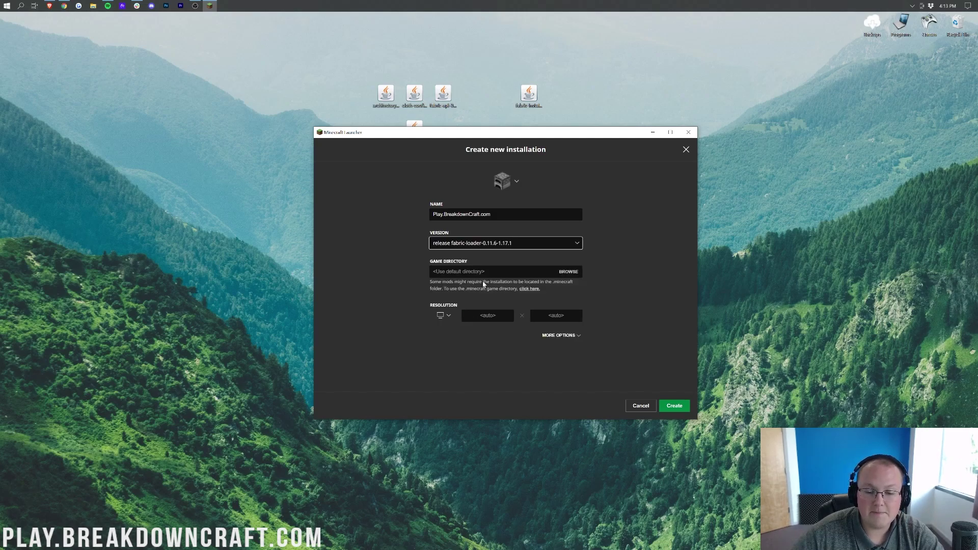
# Set the installation's resolution to 1920 x 1080 and create it.
pyautogui.click(443, 315)
pyautogui.click(444, 288)
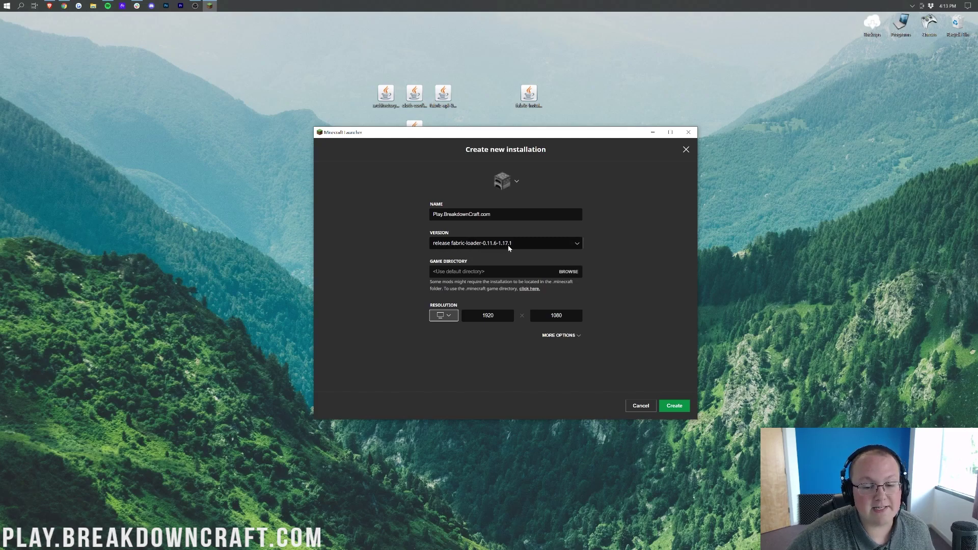
pyautogui.click(674, 405)
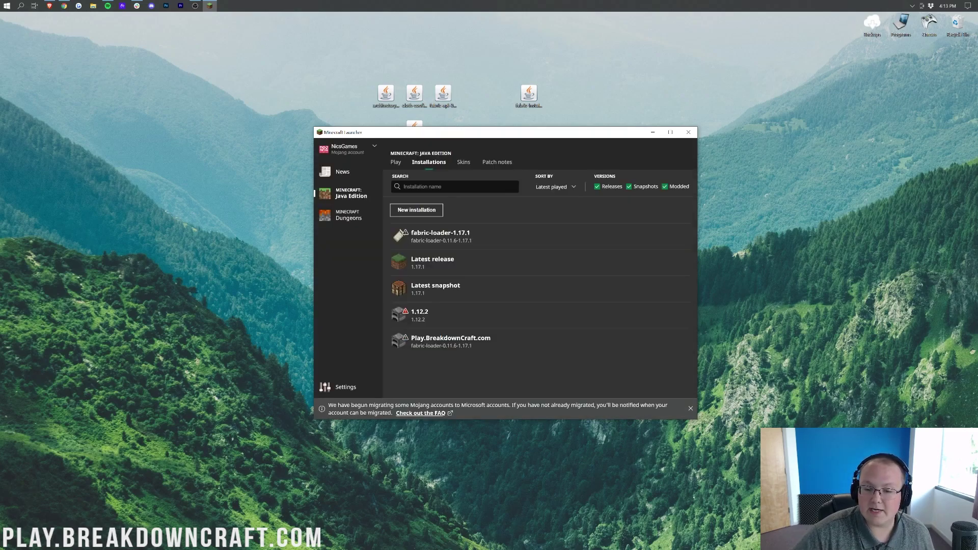
# Launch the Play.BreakdownCraft.com installation, accepting the modded-game risks and turning off further warnings about this installation.
pyautogui.moveTo(432, 343)
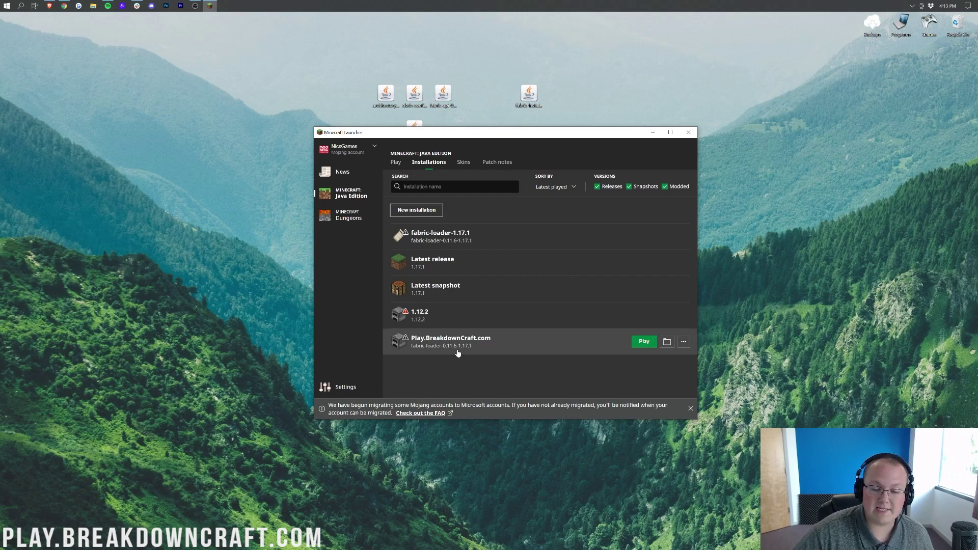
pyautogui.click(644, 342)
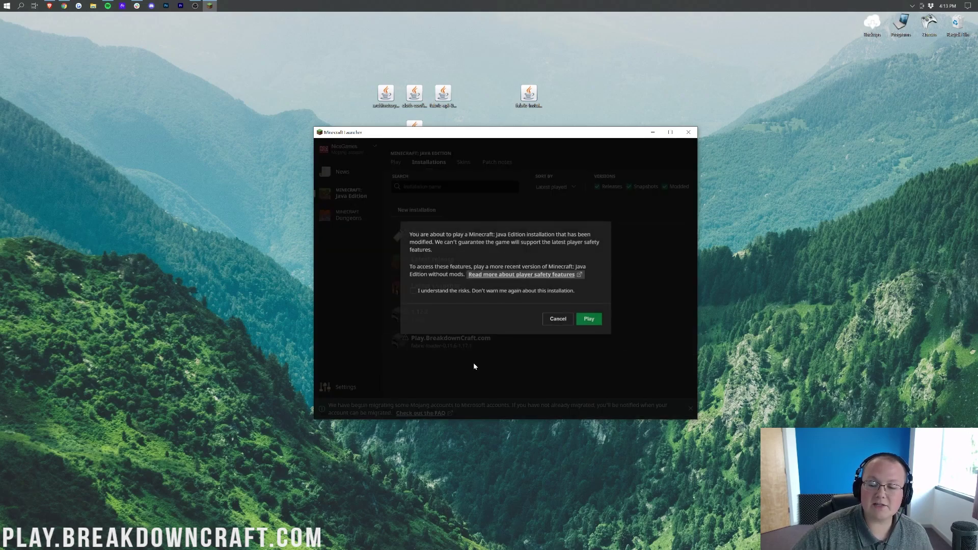
pyautogui.click(525, 292)
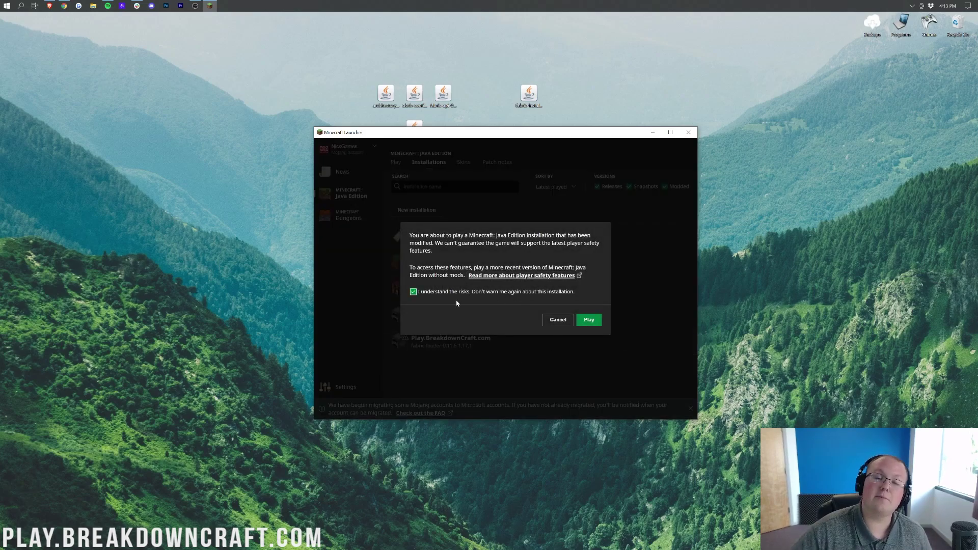
pyautogui.click(589, 320)
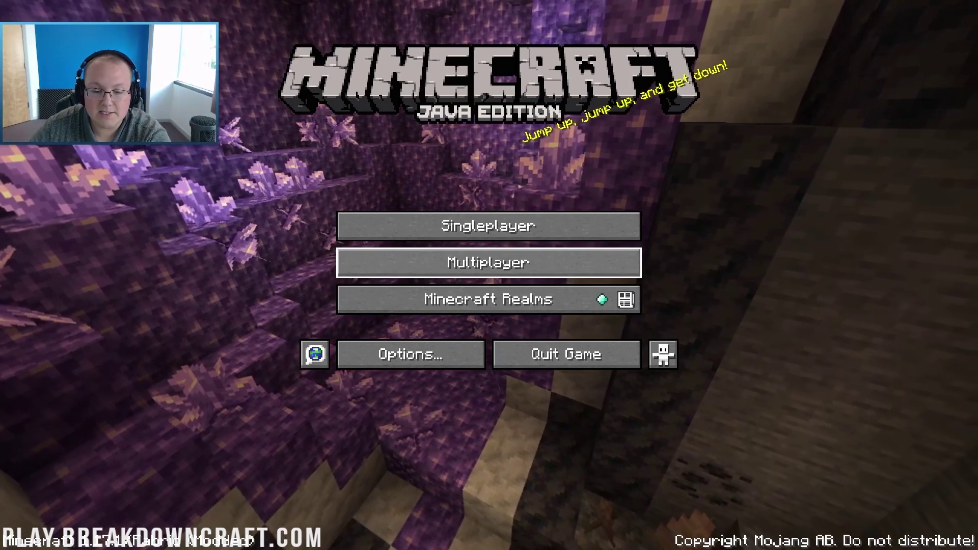
# Join the BreakdownCraft server in multiplayer and open the player's inventory.
pyautogui.click(522, 264)
pyautogui.doubleClick(523, 97)
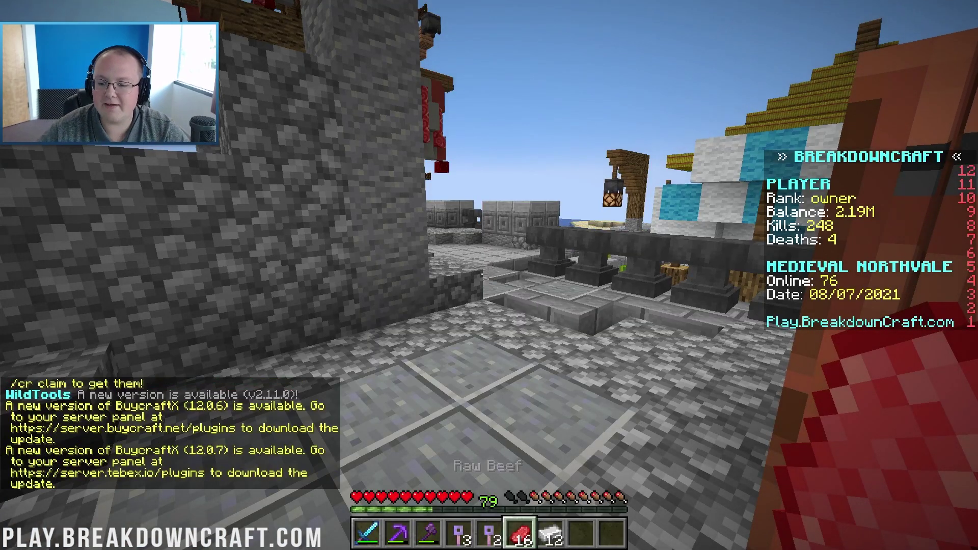
pyautogui.press('w')
pyautogui.press('e')
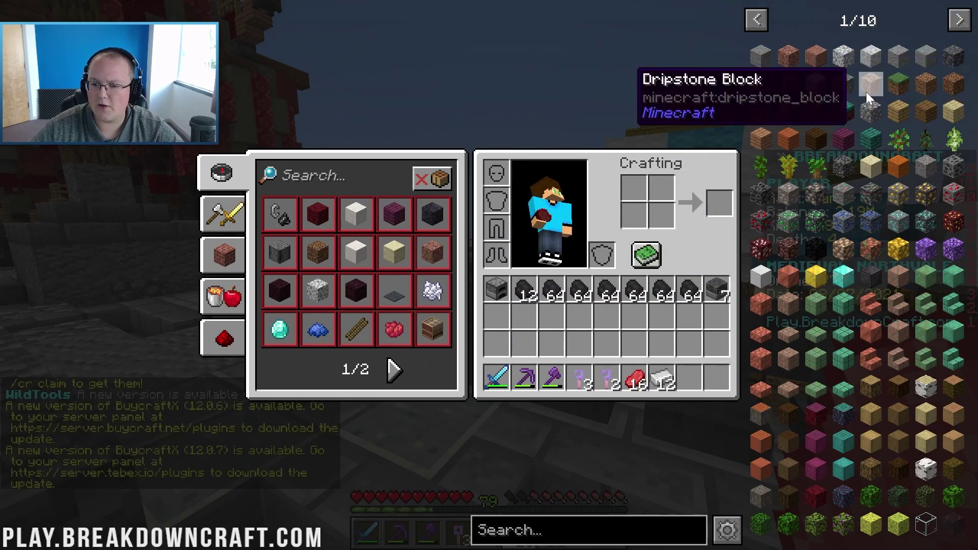
# Search the item list for coal and open the block of coal's recipe, choosing the Composite recipe screen type.
pyautogui.click(598, 530)
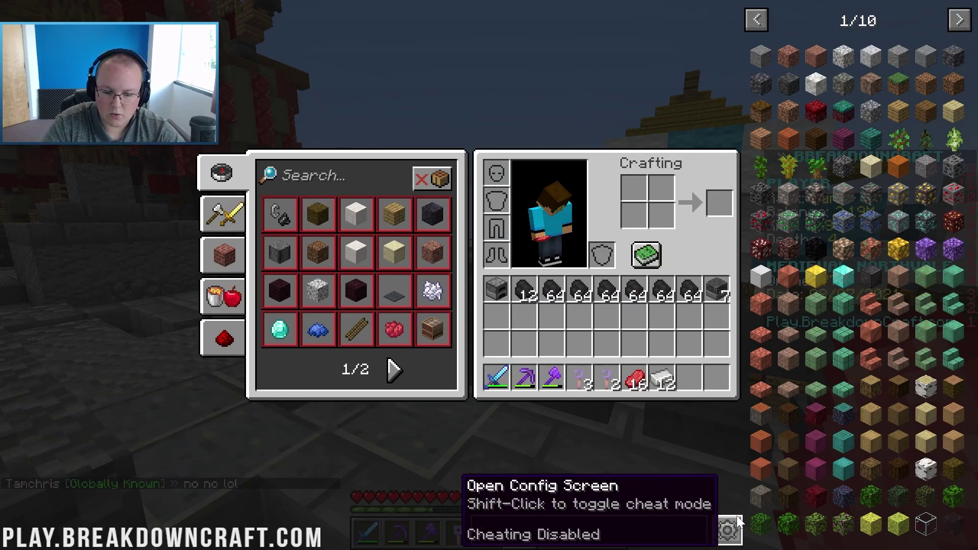
pyautogui.write('coal')
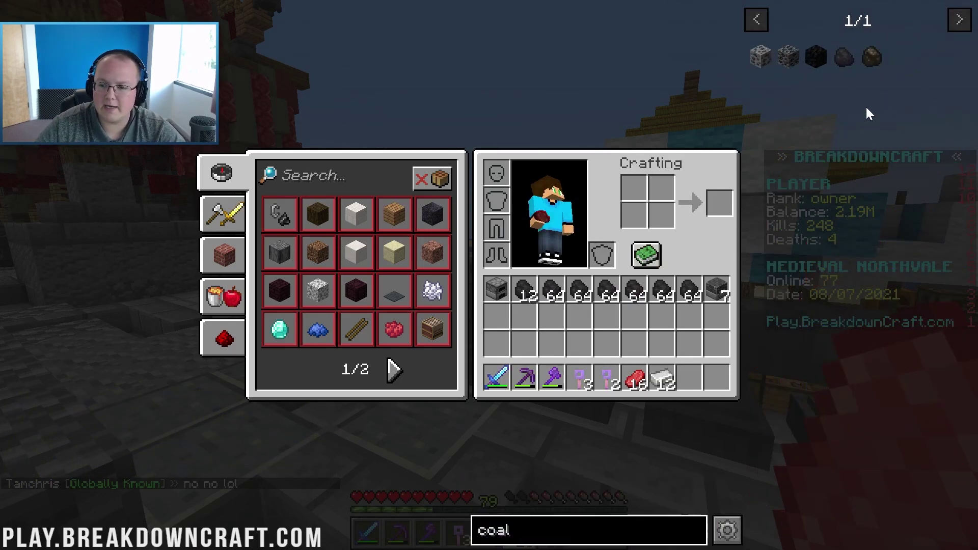
pyautogui.click(810, 56)
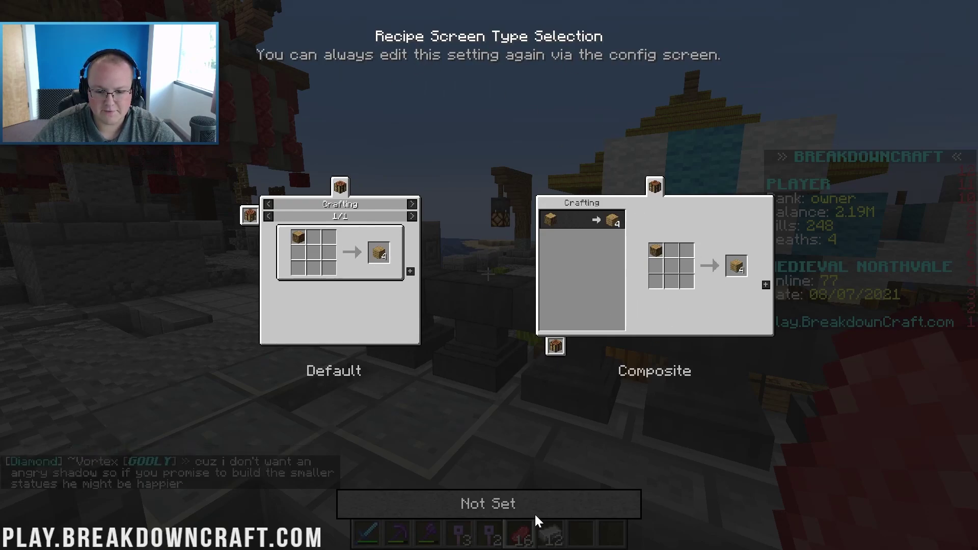
pyautogui.click(650, 295)
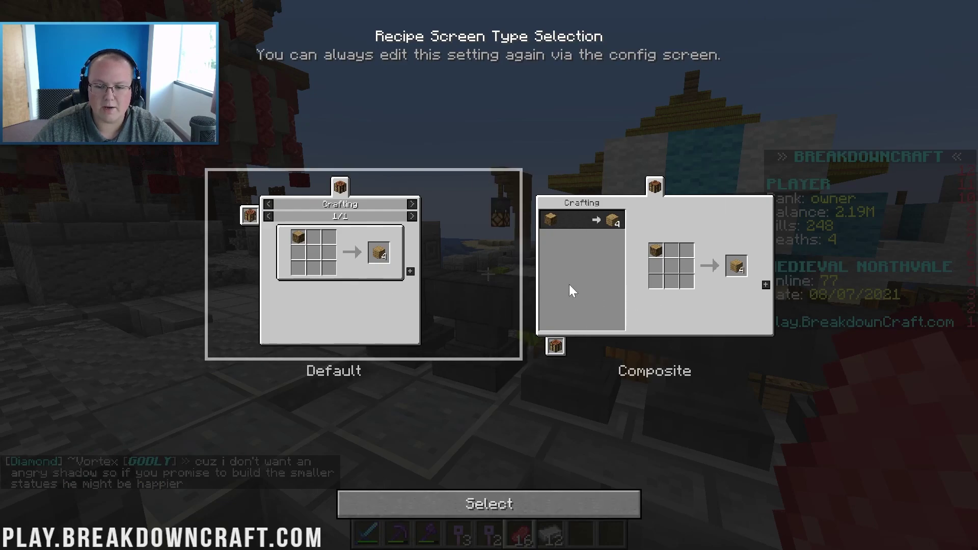
pyautogui.click(492, 508)
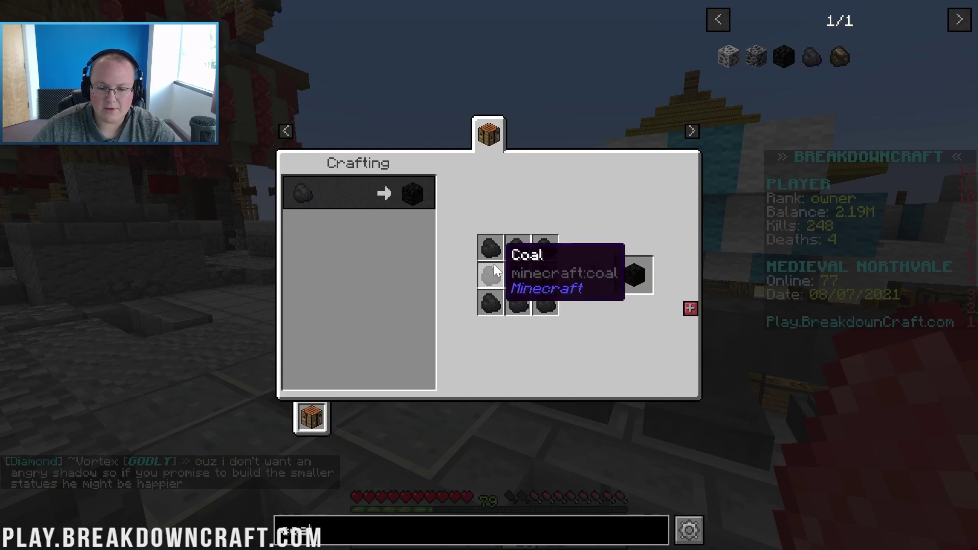
# Replace the item search with "plan" and look up the crafting recipe for oak planks.
pyautogui.click(574, 533)
pyautogui.hotkey('ctrl', 'a')
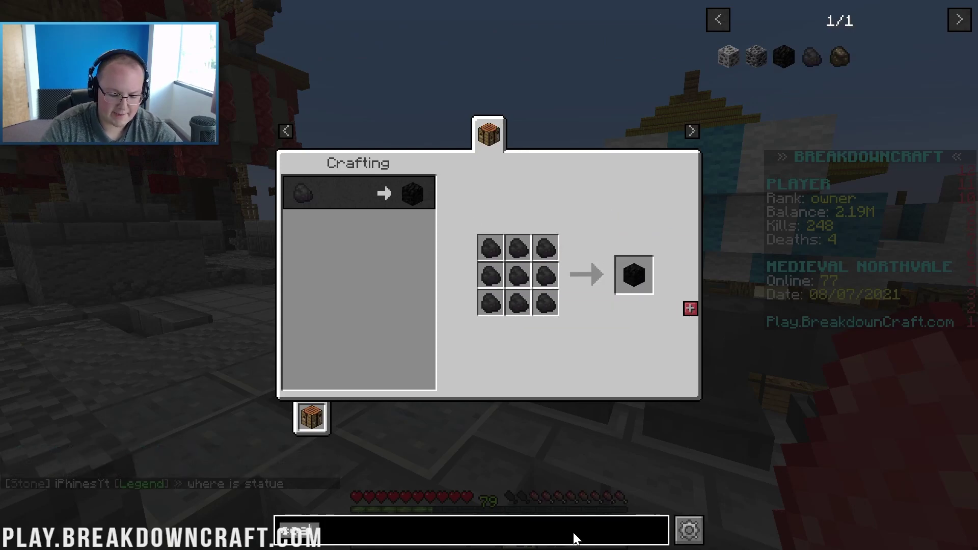
pyautogui.write('plan')
pyautogui.click(728, 56)
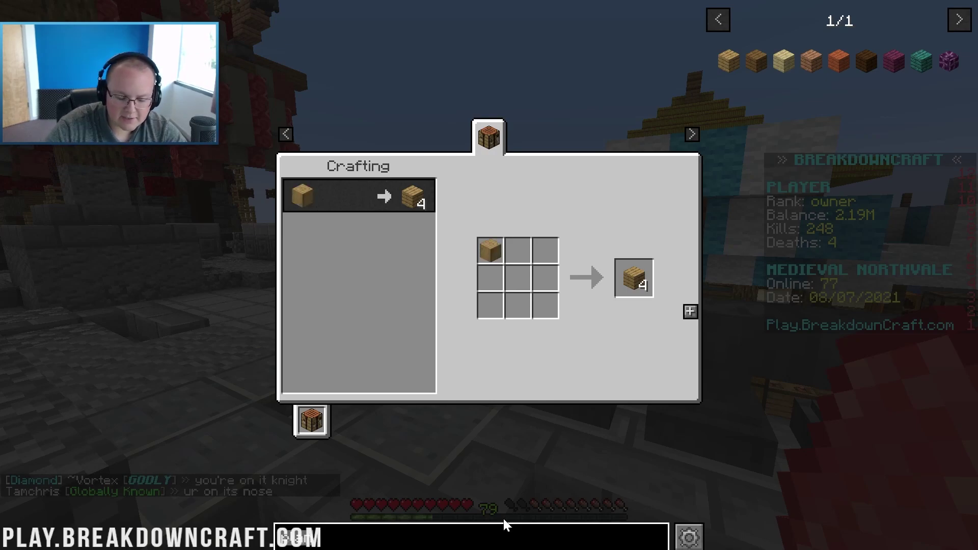
# Look up the anvil's crafting recipe, and from it the recipe of its iron block ingredient.
pyautogui.write('anvil')
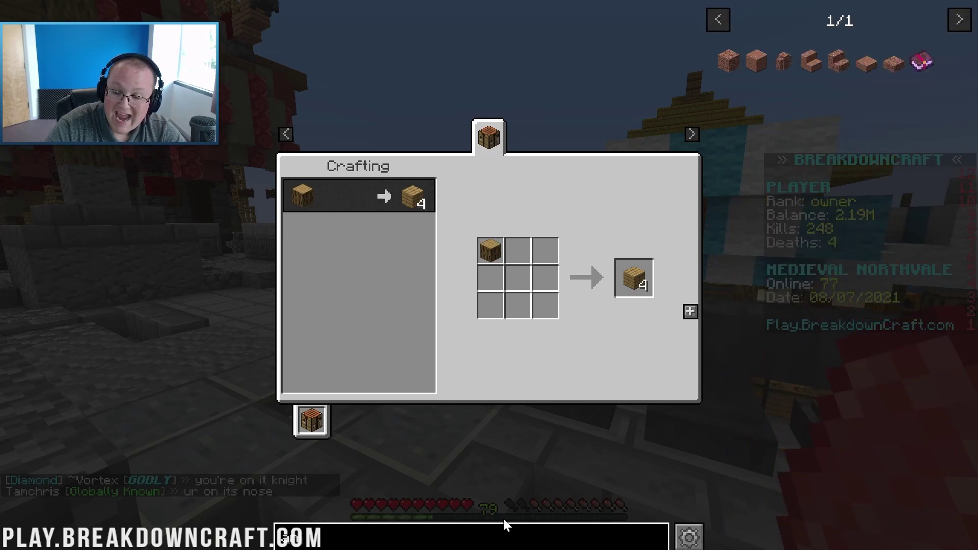
pyautogui.click(732, 59)
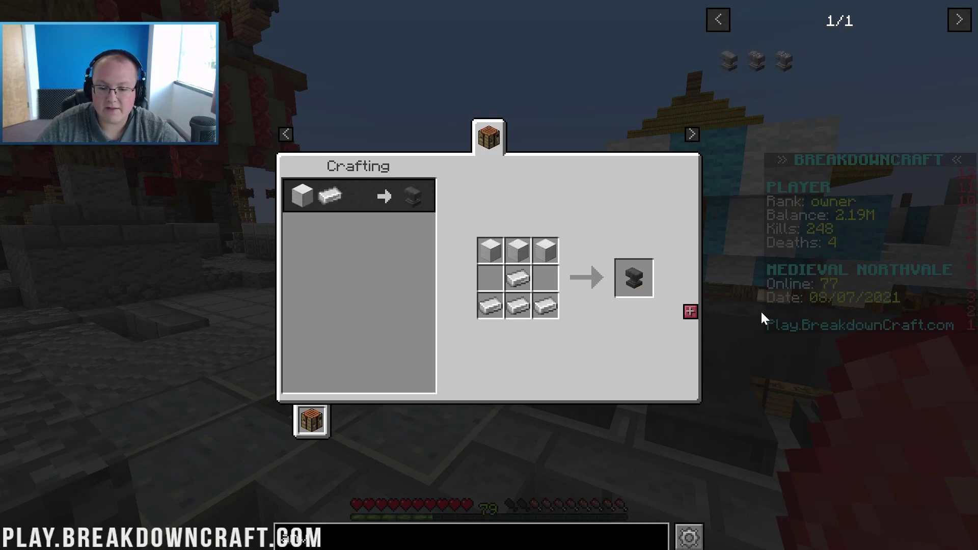
pyautogui.click(535, 255)
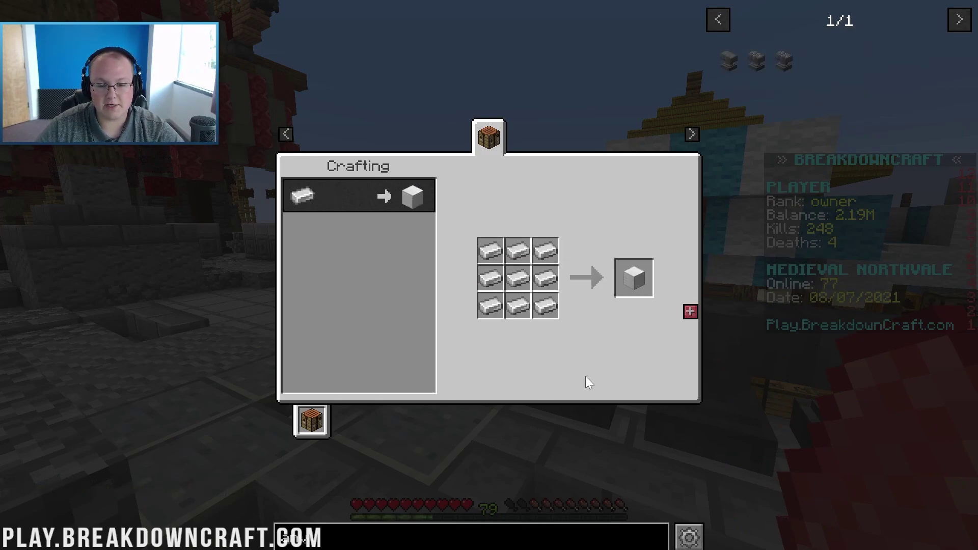